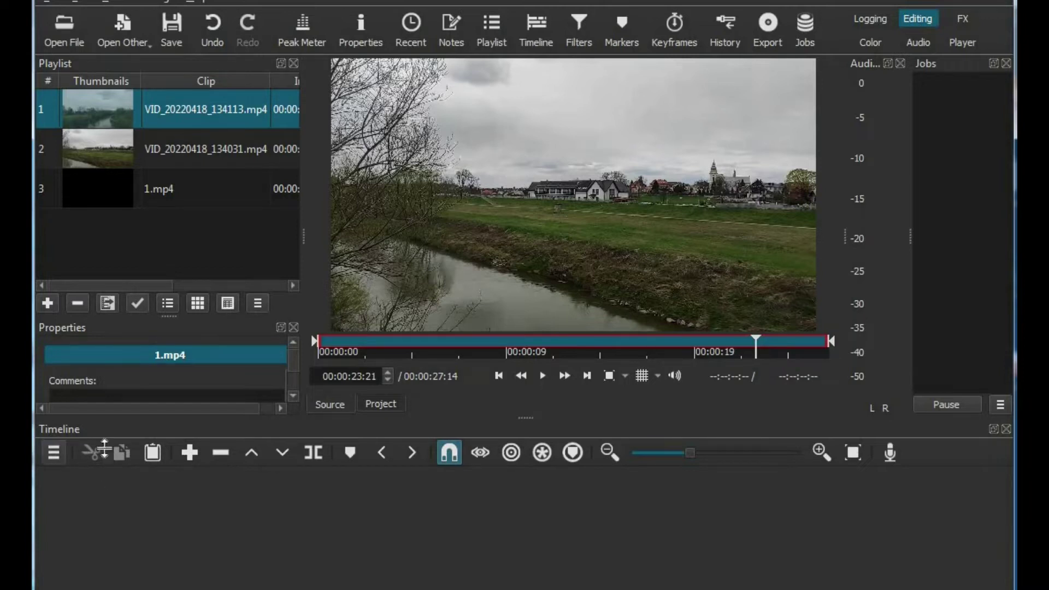
- Add a video track to the empty timeline
{"action": "left_click", "coordinate": [54, 457]}
{"action": "mouse_move", "coordinate": [93, 469]}
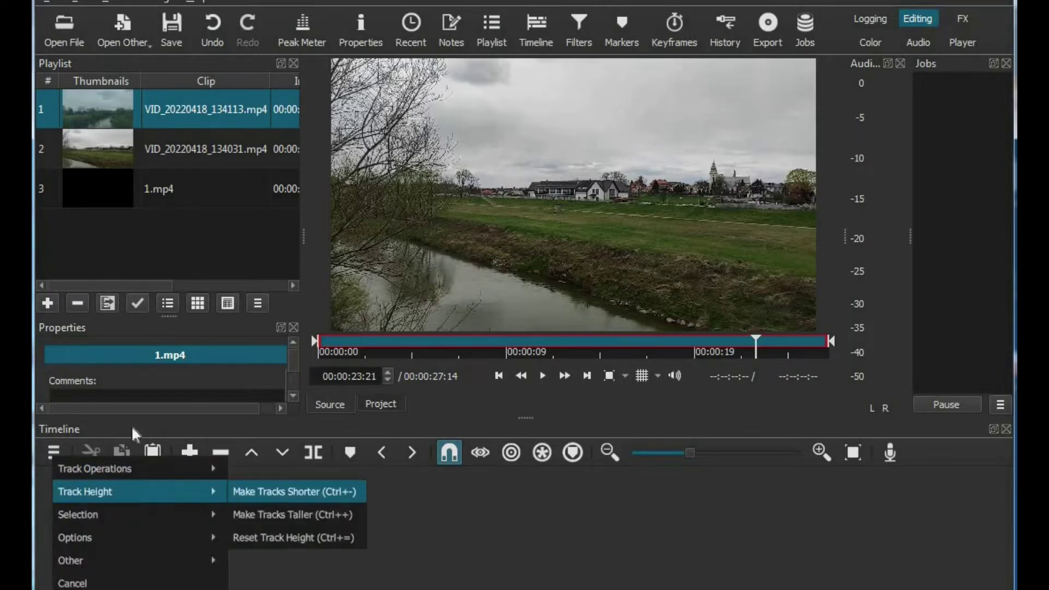
{"action": "left_click", "coordinate": [308, 489]}
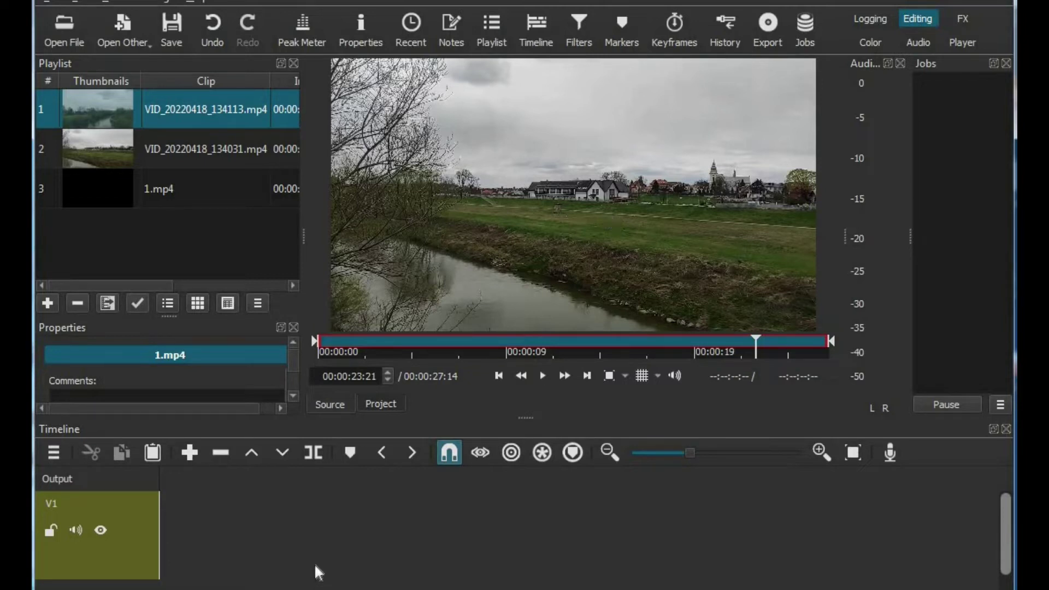
- Enlarge the timeline area and close the Properties panel
{"action": "left_click_drag", "start_coordinate": [526, 415], "coordinate": [526, 391]}
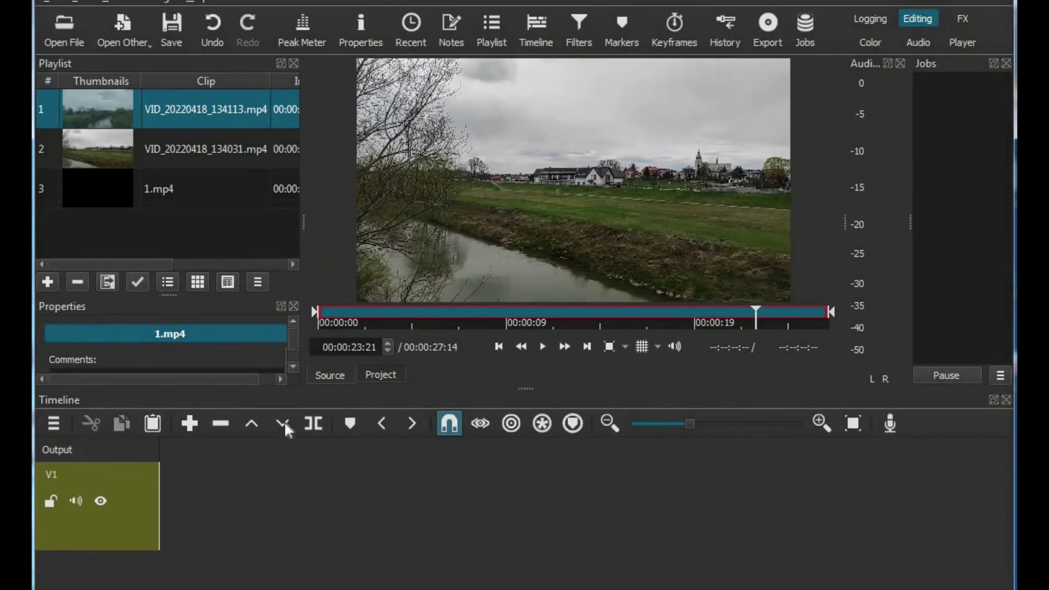
{"action": "left_click", "coordinate": [294, 305]}
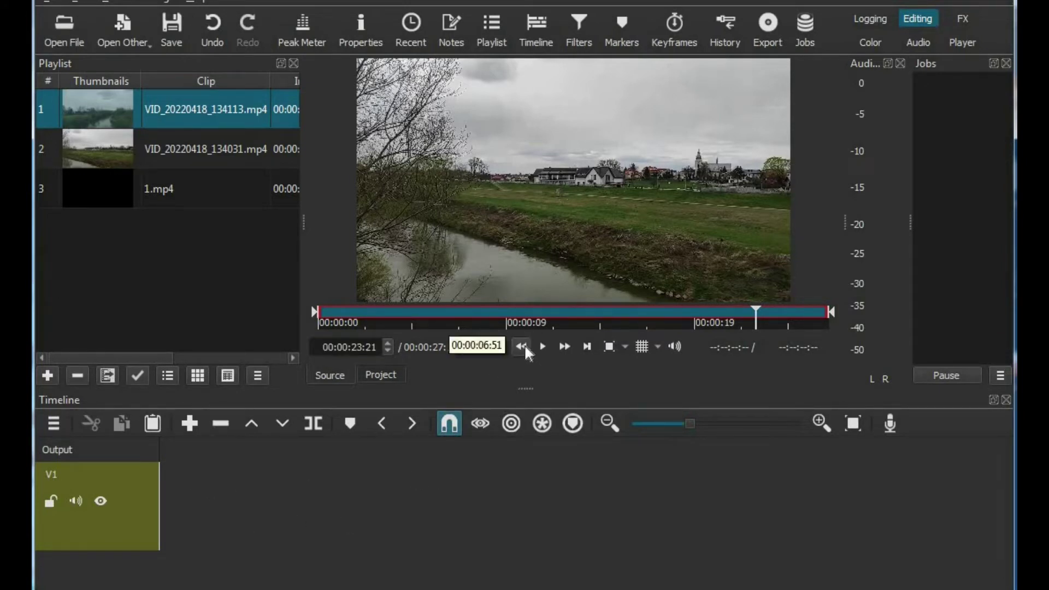
- Place the previewed clip VID_20220418_134031.mp4 at the start of video track V1
{"action": "left_click", "coordinate": [544, 345]}
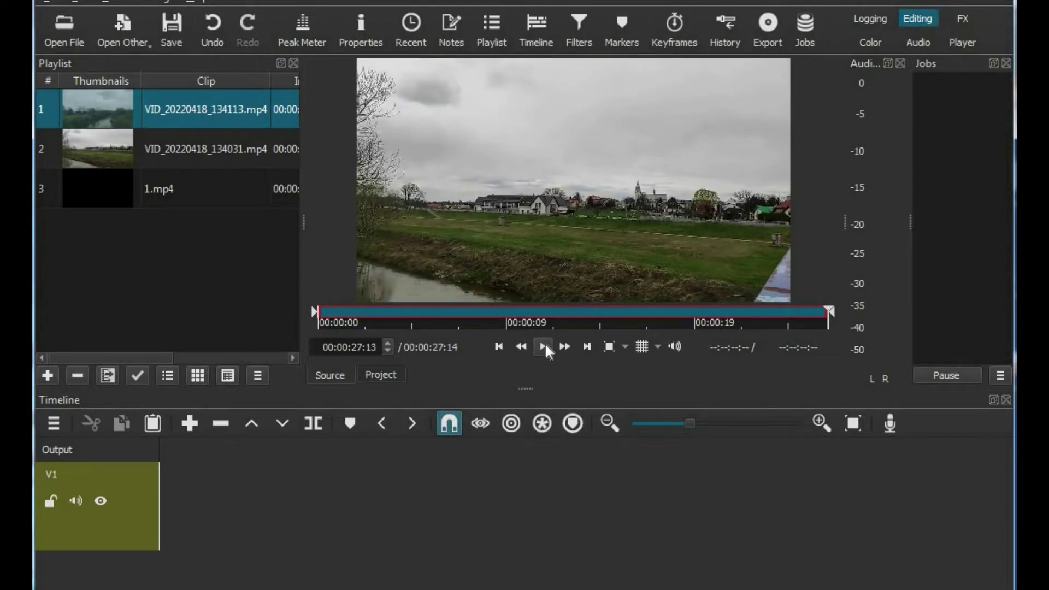
{"action": "key", "text": "space"}
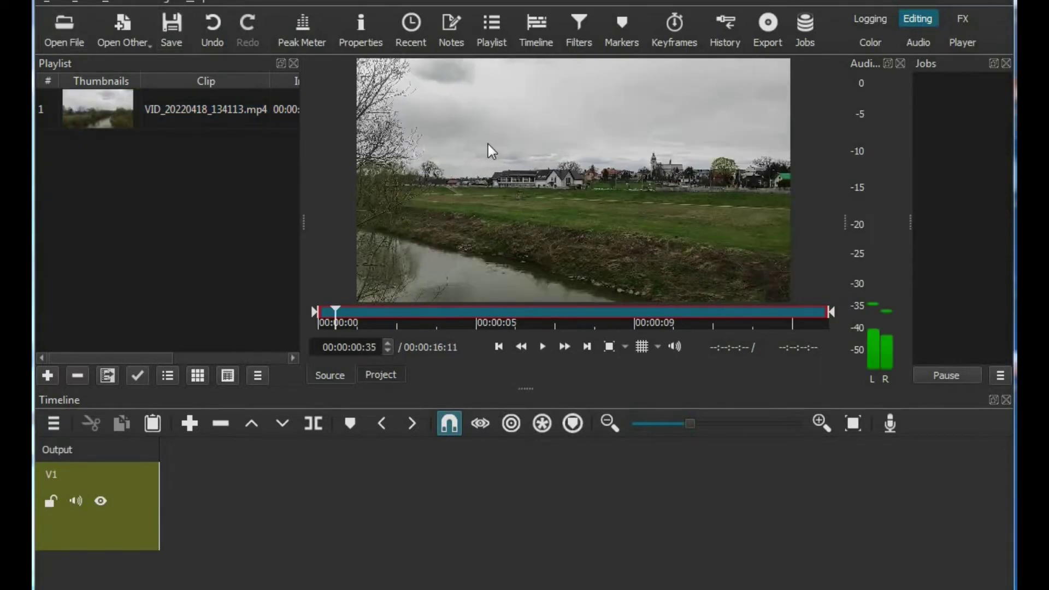
{"action": "left_click_drag", "start_coordinate": [489, 145], "coordinate": [481, 253]}
{"action": "mouse_move", "coordinate": [171, 500]}
{"action": "left_mouse_down"}
{"action": "mouse_move", "coordinate": [159, 493]}
{"action": "mouse_move", "coordinate": [166, 486]}
{"action": "left_mouse_up"}
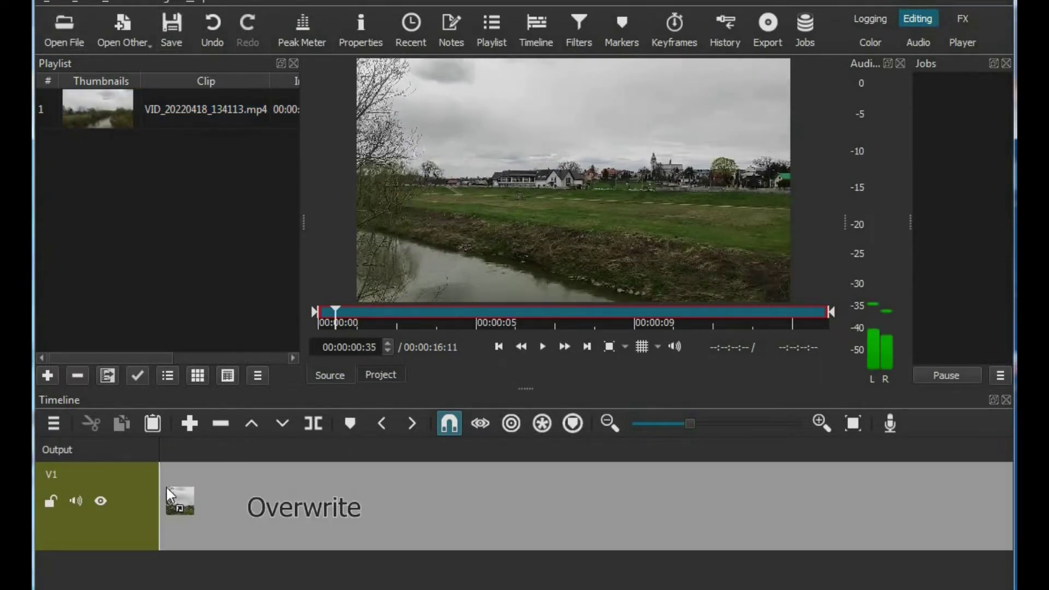
{"action": "left_click_drag", "start_coordinate": [403, 524], "coordinate": [435, 546]}
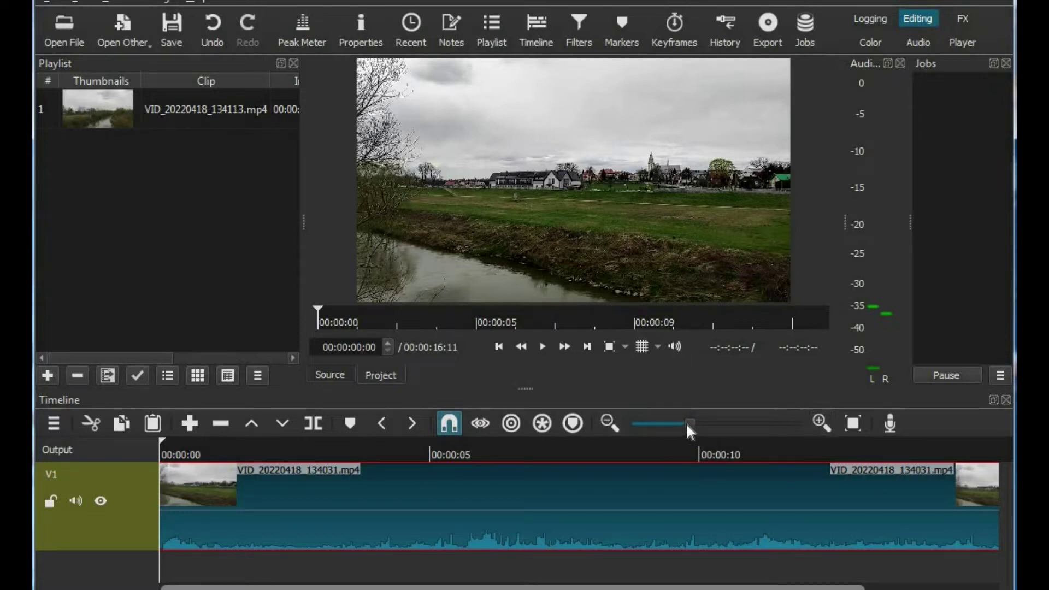
- Play the clip on track V1 to find where its unwanted ending begins
{"action": "left_click", "coordinate": [728, 425]}
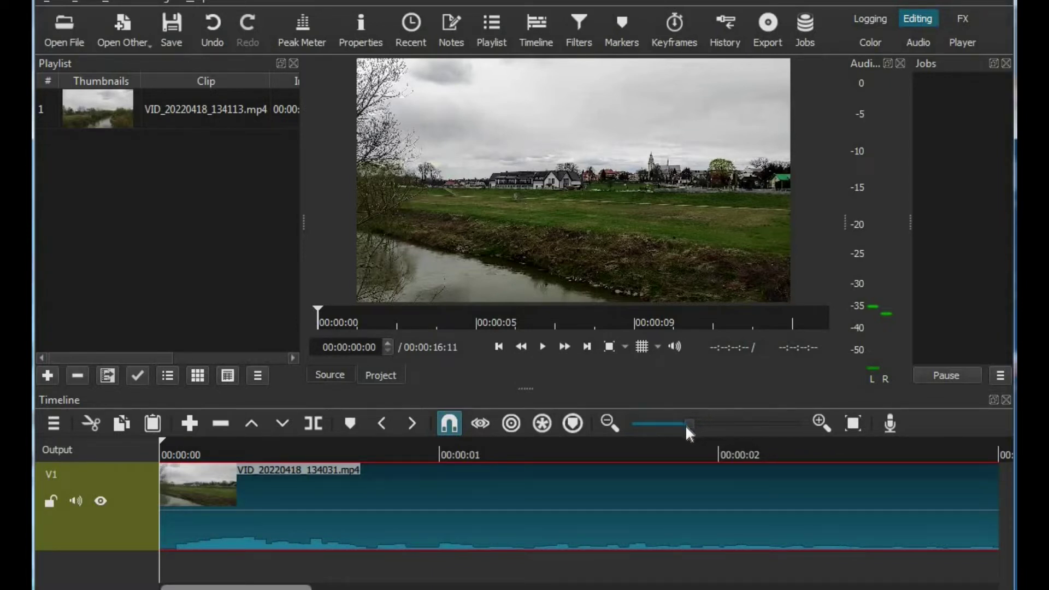
{"action": "left_click_drag", "start_coordinate": [687, 428], "coordinate": [685, 429]}
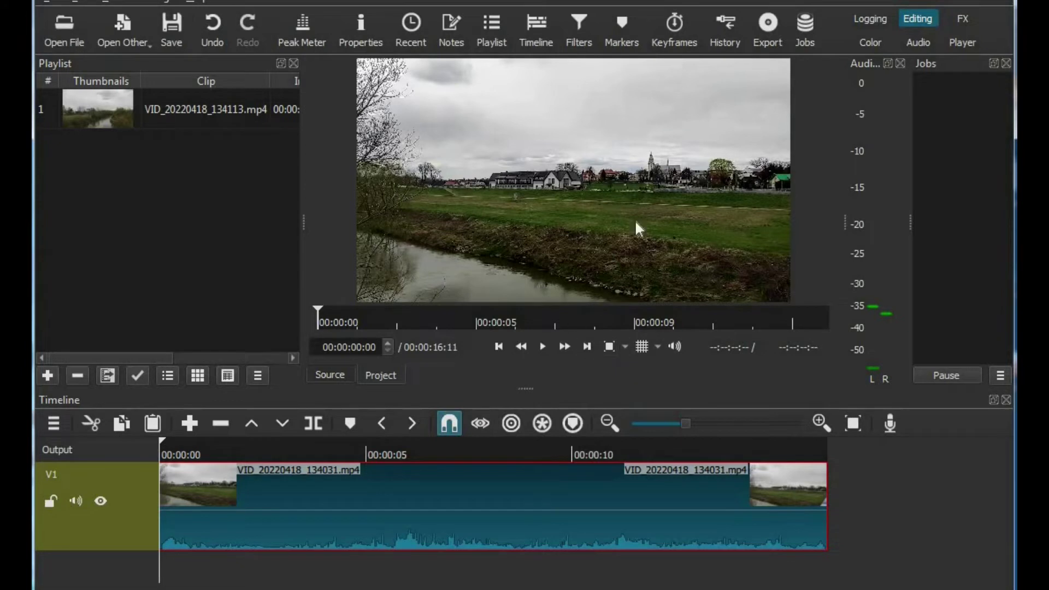
{"action": "left_click", "coordinate": [542, 346]}
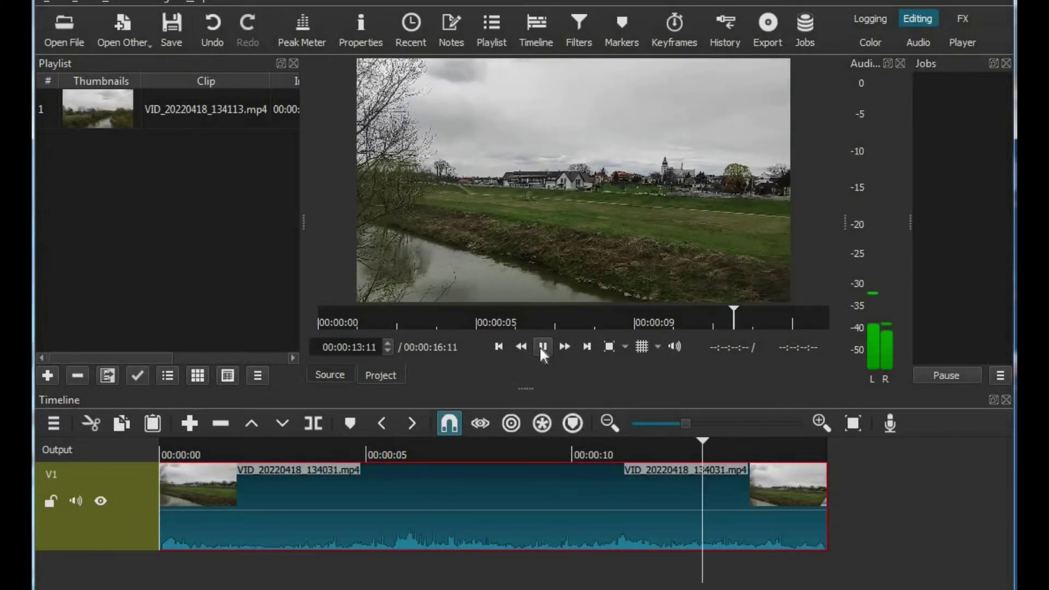
{"action": "left_click", "coordinate": [546, 347]}
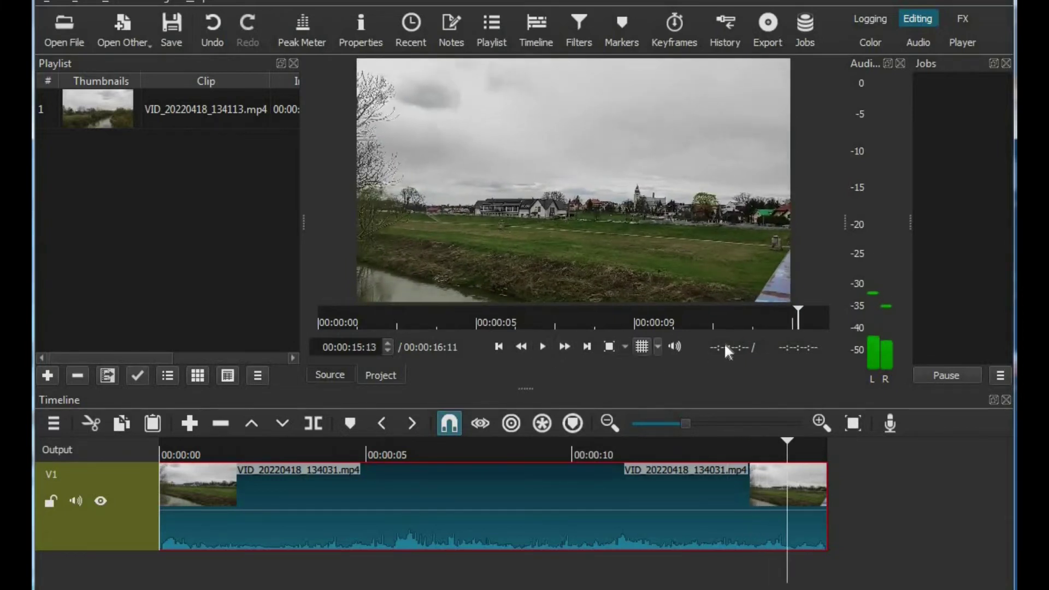
- Position the playhead at 00:00:13:23 and split the clip on track V1 there
{"action": "left_click_drag", "start_coordinate": [799, 309], "coordinate": [792, 313]}
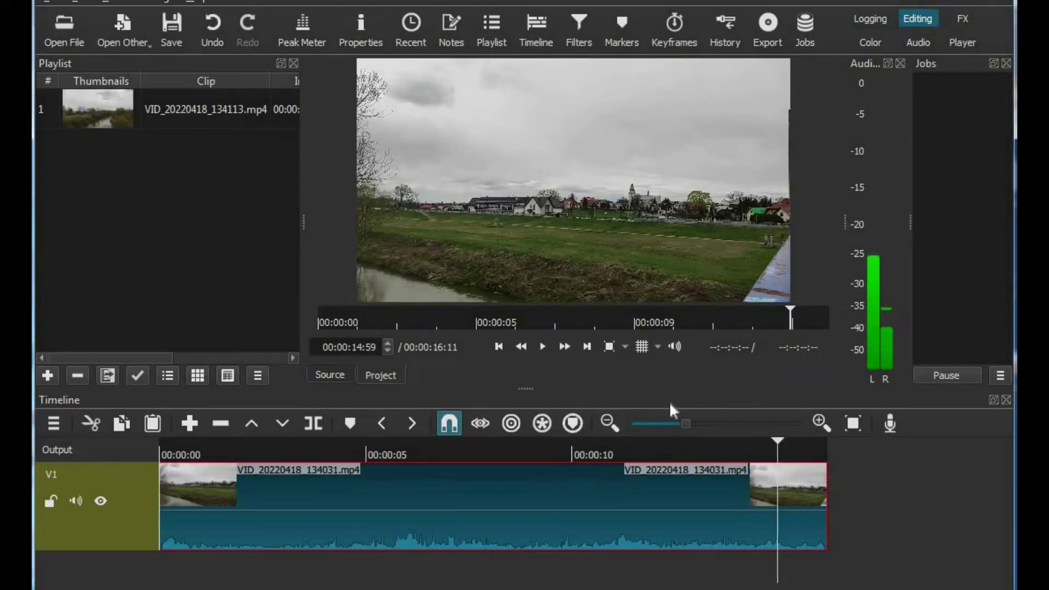
{"action": "left_click", "coordinate": [544, 346]}
{"action": "left_click", "coordinate": [816, 309]}
{"action": "left_click_drag", "start_coordinate": [802, 309], "coordinate": [753, 311]}
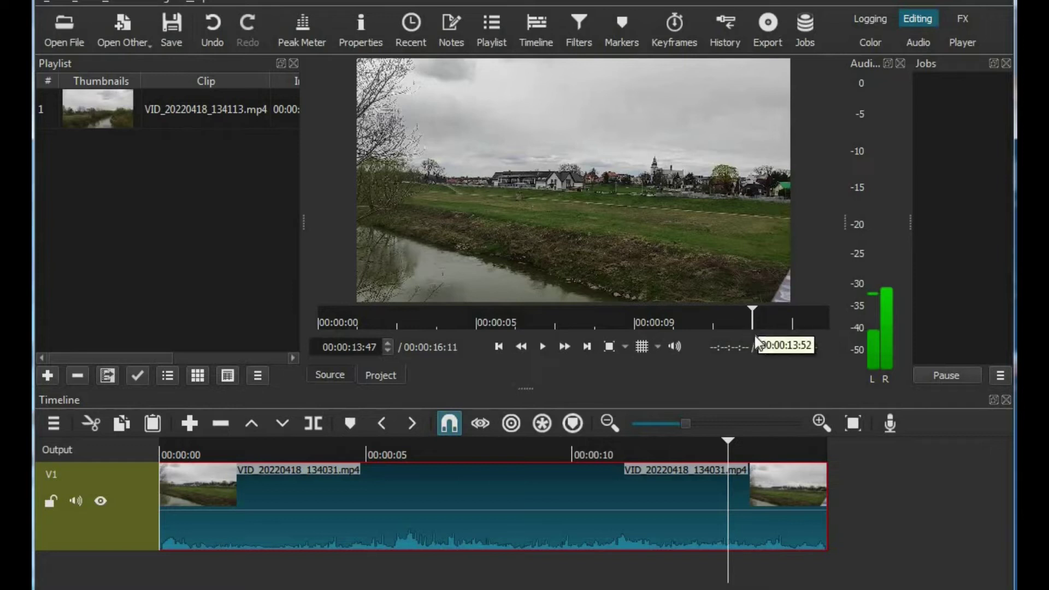
{"action": "left_click", "coordinate": [750, 305]}
{"action": "left_click_drag", "start_coordinate": [750, 315], "coordinate": [740, 309]}
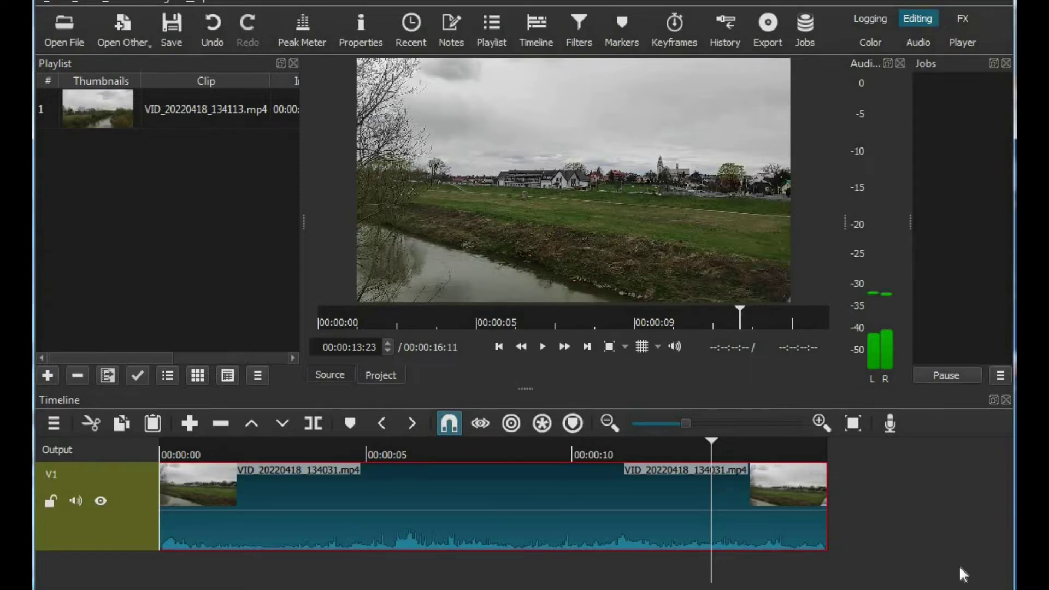
{"action": "left_click", "coordinate": [315, 426]}
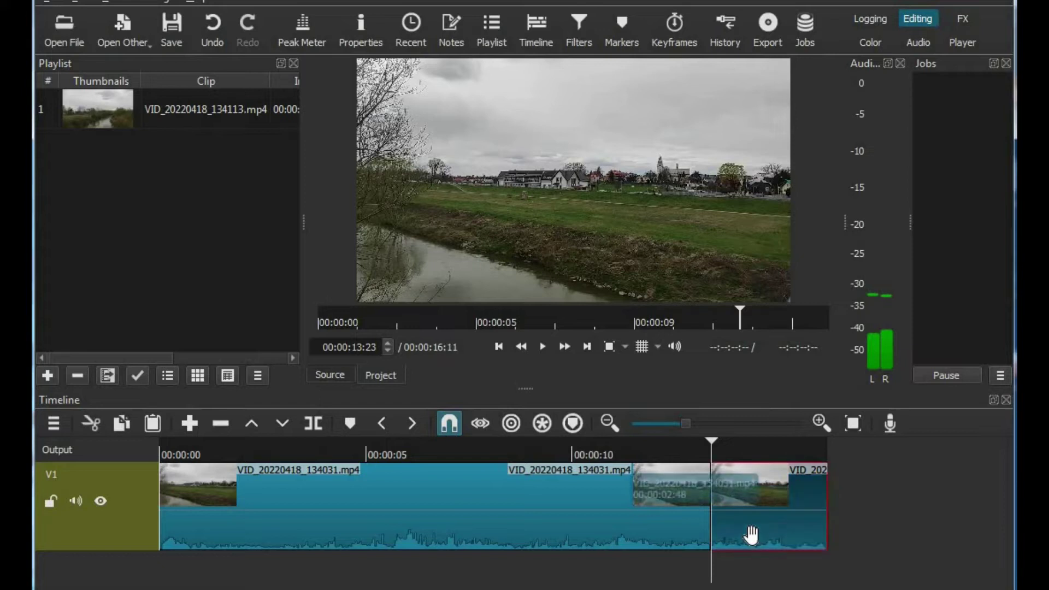
- Remove the short segment after the split from track V1
{"action": "left_click", "coordinate": [486, 519]}
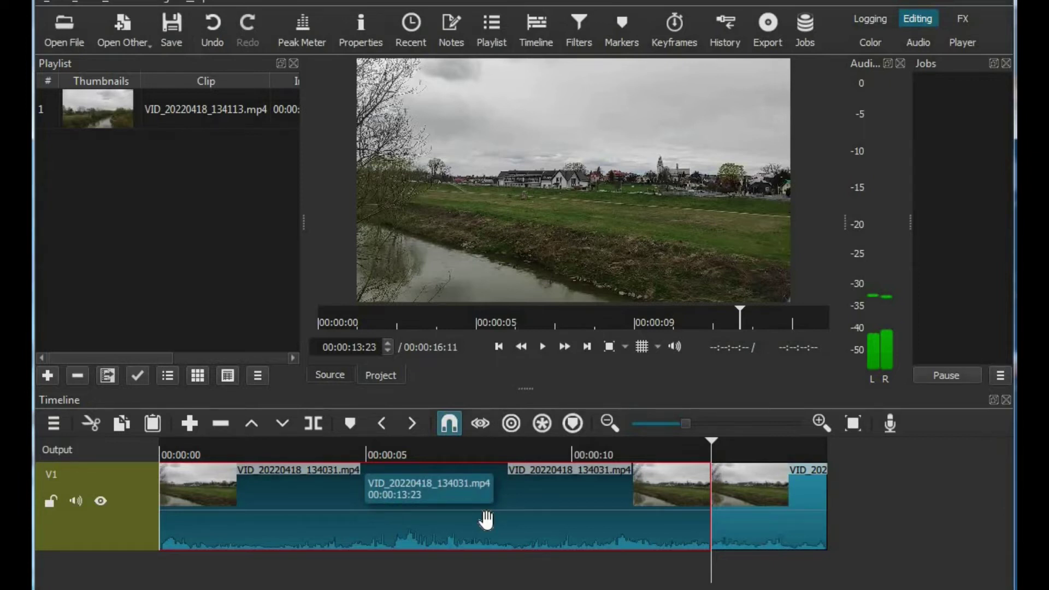
{"action": "left_click", "coordinate": [795, 523]}
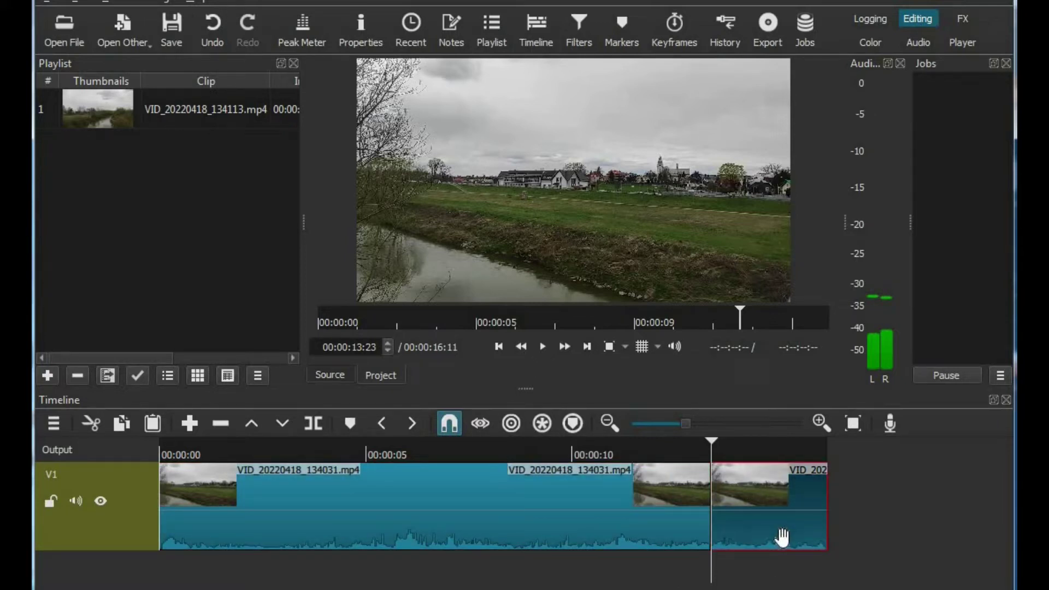
{"action": "right_click", "coordinate": [752, 489]}
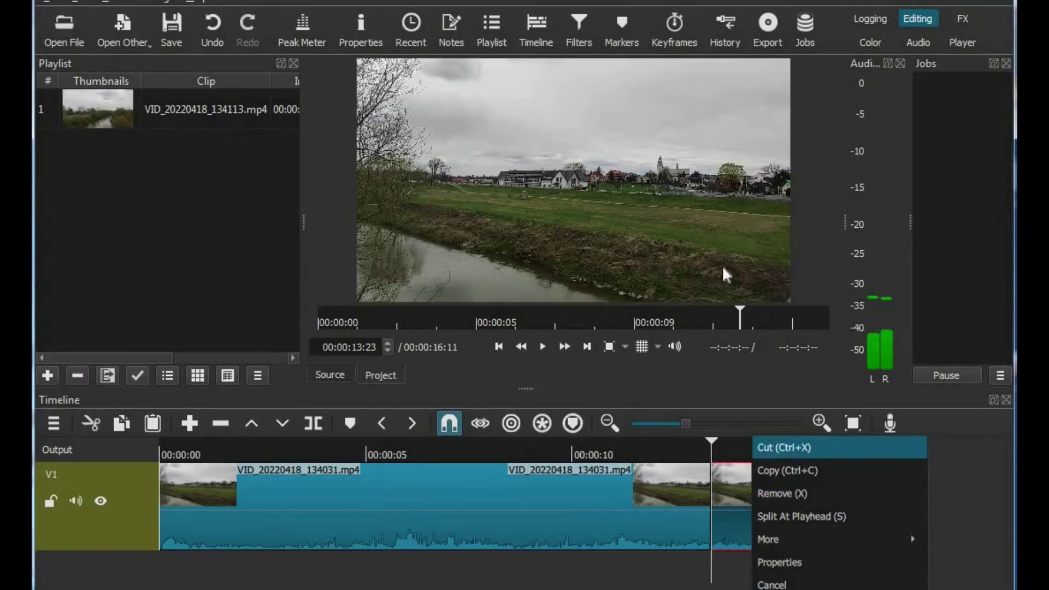
{"action": "left_click", "coordinate": [799, 498]}
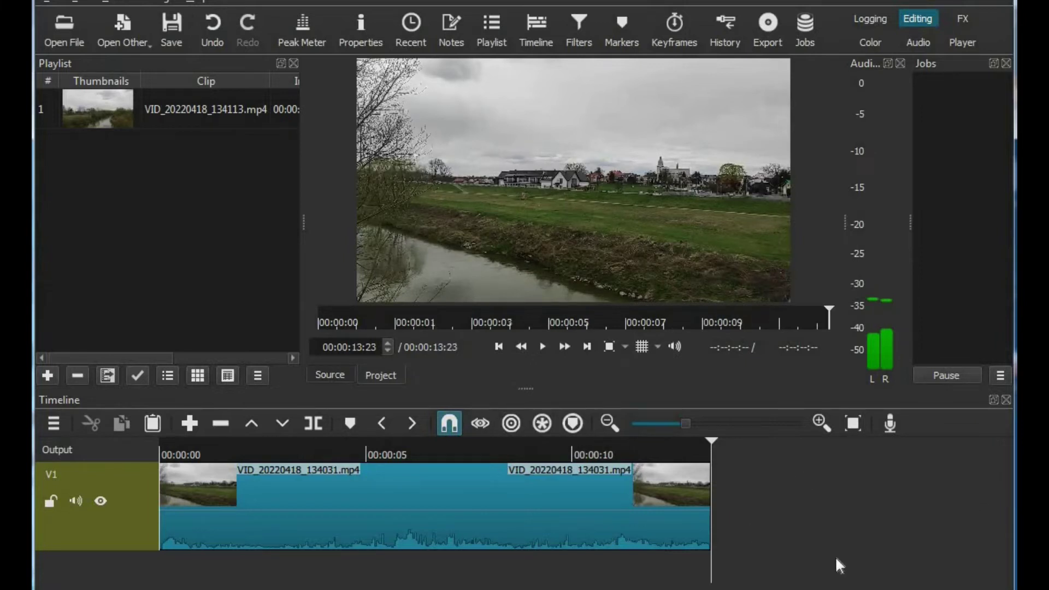
- Play the trimmed clip from the beginning to check its new ending
{"action": "left_click", "coordinate": [521, 347]}
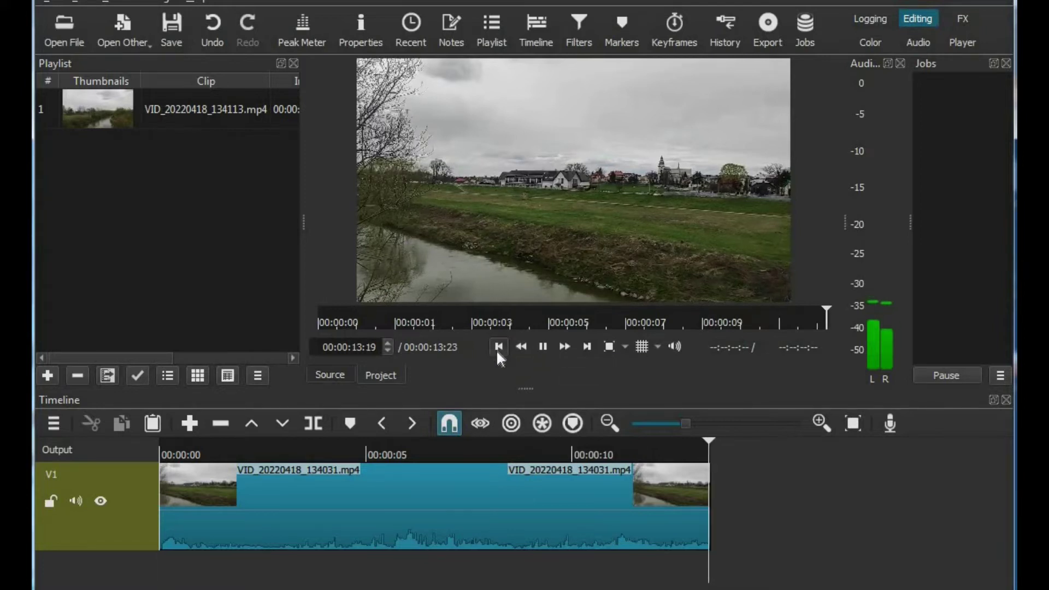
{"action": "left_click", "coordinate": [499, 346]}
{"action": "left_click", "coordinate": [546, 345]}
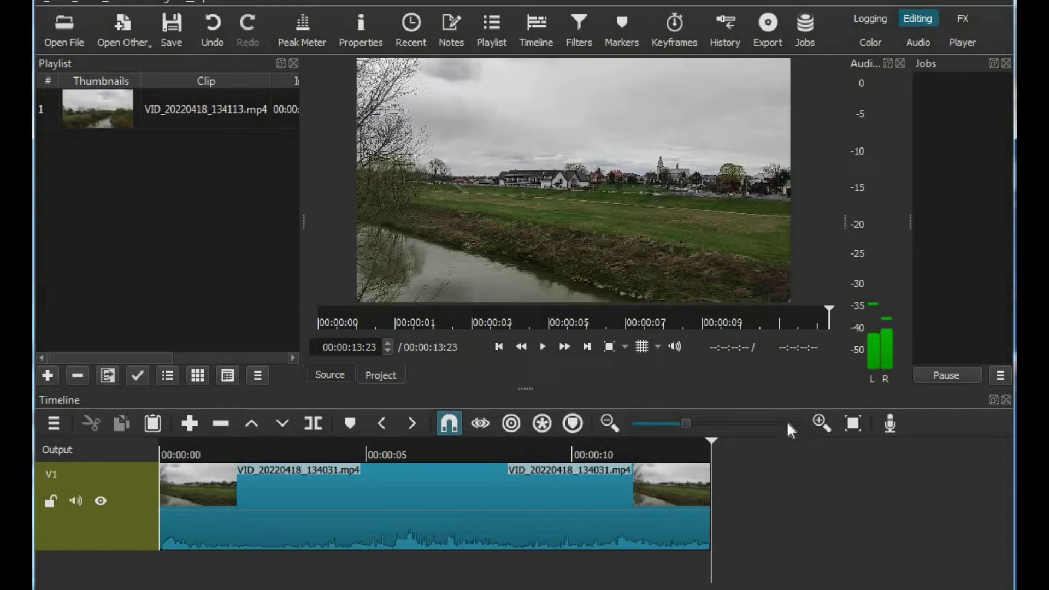
{"action": "scroll", "coordinate": [787, 423], "scroll_direction": "down", "scroll_amount": 1}
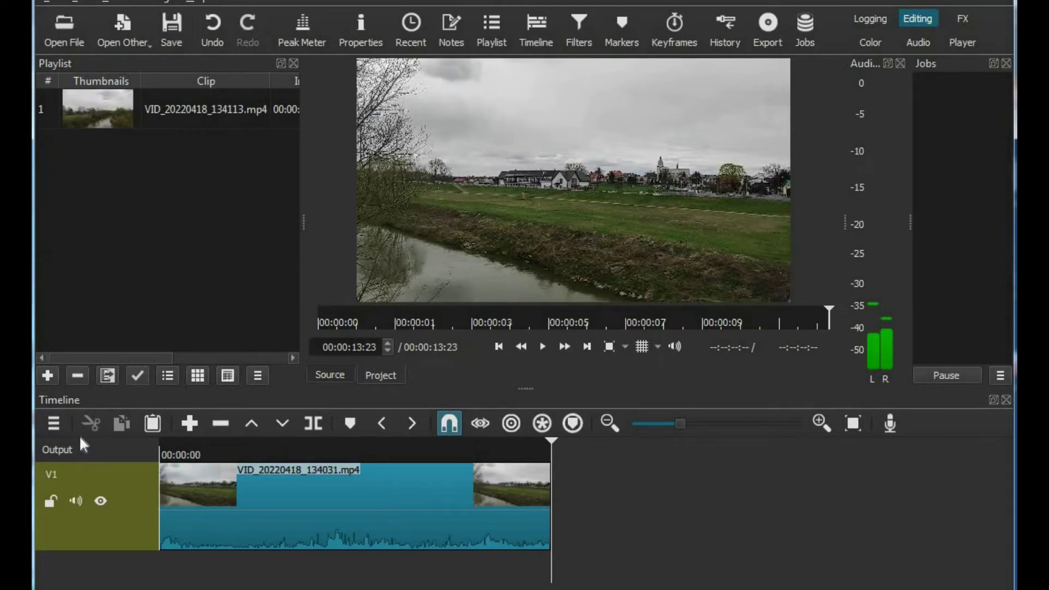
{"action": "left_click", "coordinate": [55, 421]}
{"action": "mouse_move", "coordinate": [50, 479]}
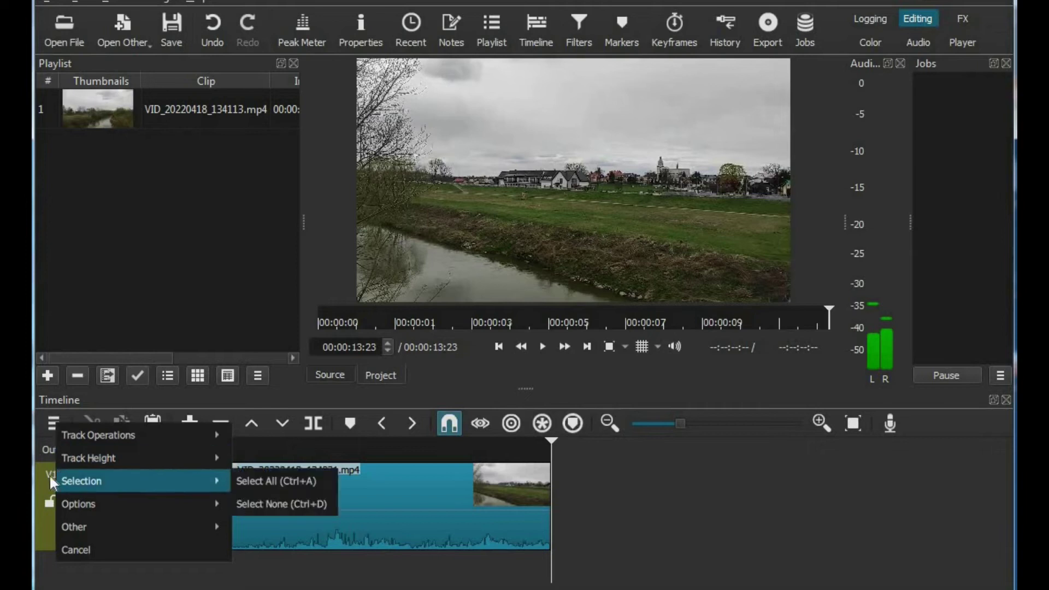
{"action": "mouse_move", "coordinate": [136, 438]}
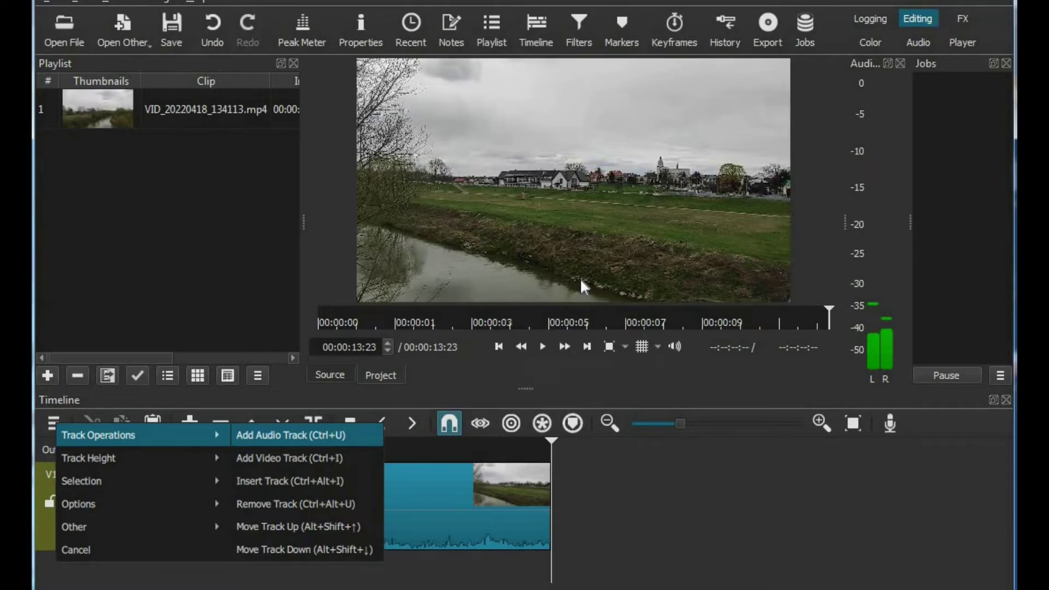
{"action": "left_click", "coordinate": [938, 498]}
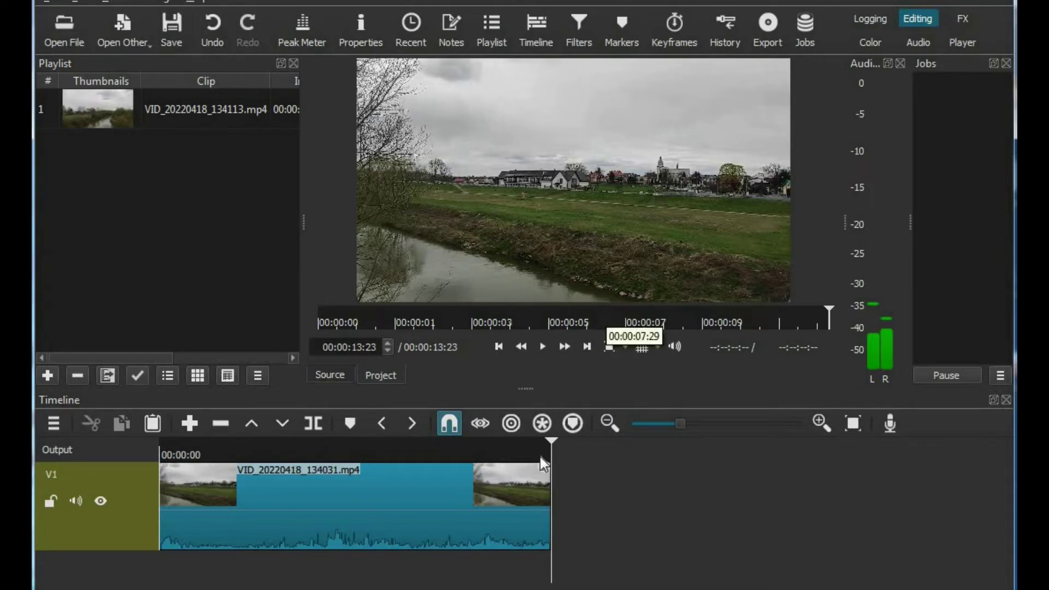
- Add an audio track beneath video track V1 in the timeline
{"action": "left_click_drag", "start_coordinate": [553, 439], "coordinate": [534, 439]}
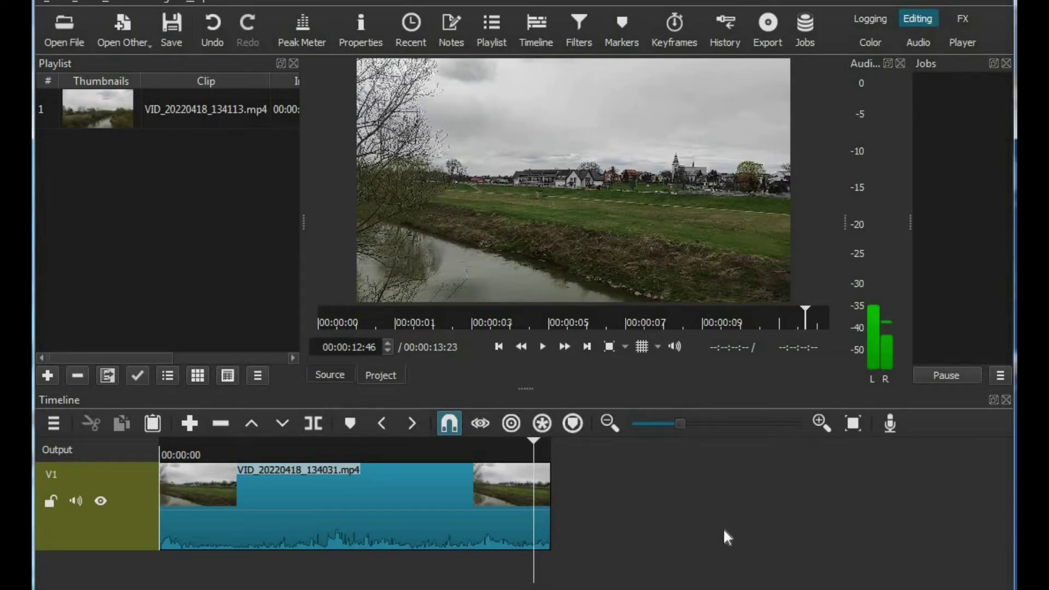
{"action": "left_click", "coordinate": [59, 430]}
{"action": "mouse_move", "coordinate": [94, 445]}
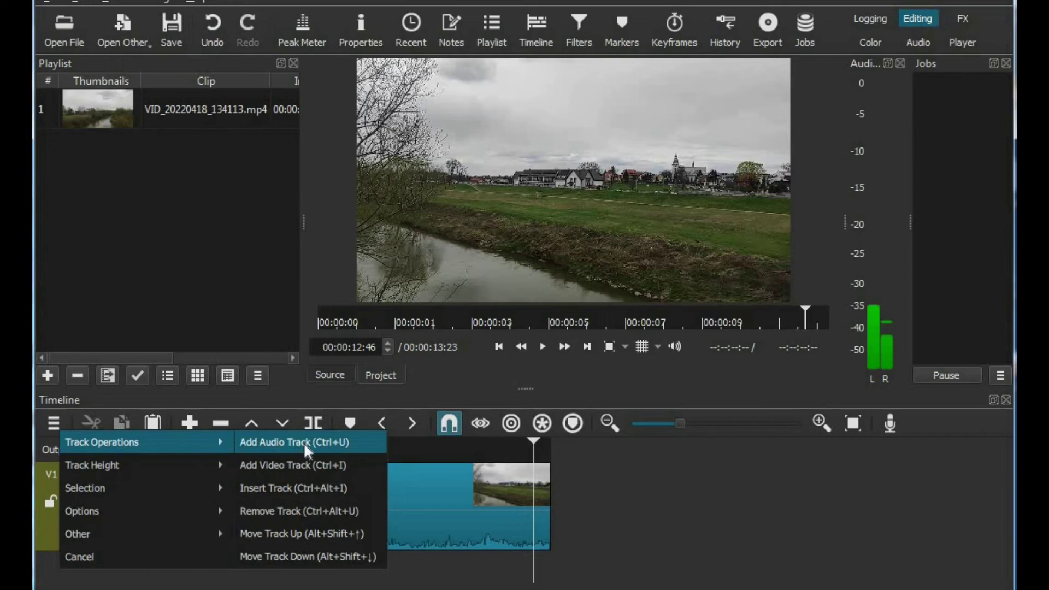
{"action": "left_click", "coordinate": [339, 450]}
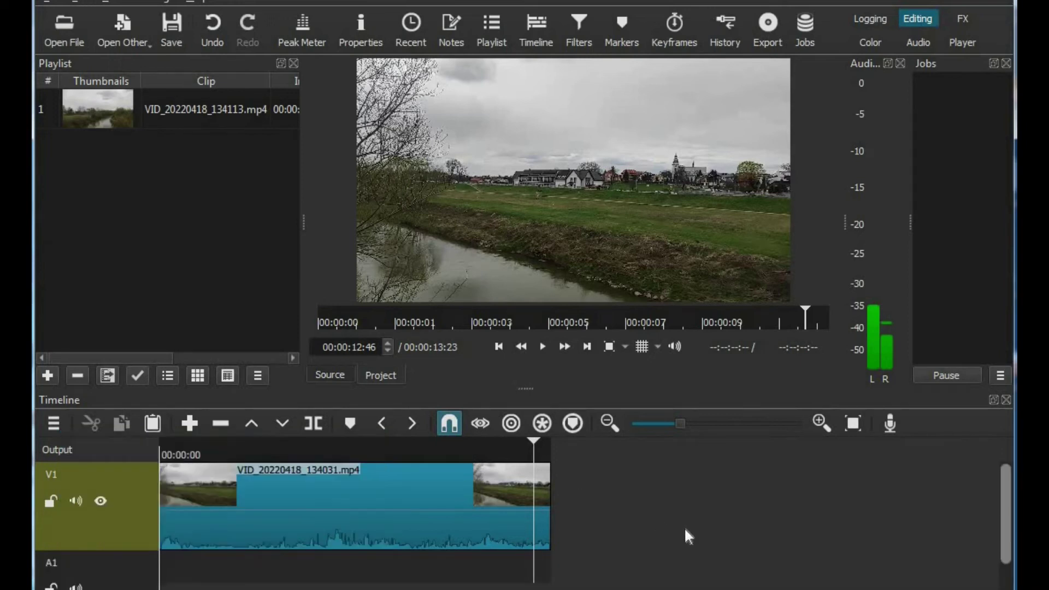
{"action": "left_click_drag", "start_coordinate": [1001, 536], "coordinate": [1006, 571]}
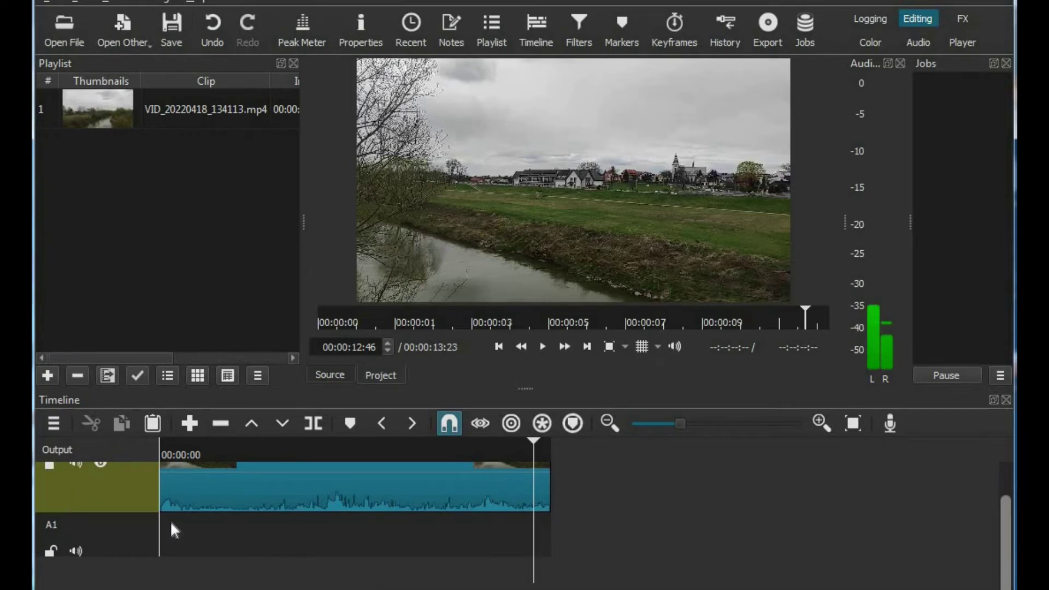
{"action": "left_click_drag", "start_coordinate": [1004, 524], "coordinate": [1004, 511]}
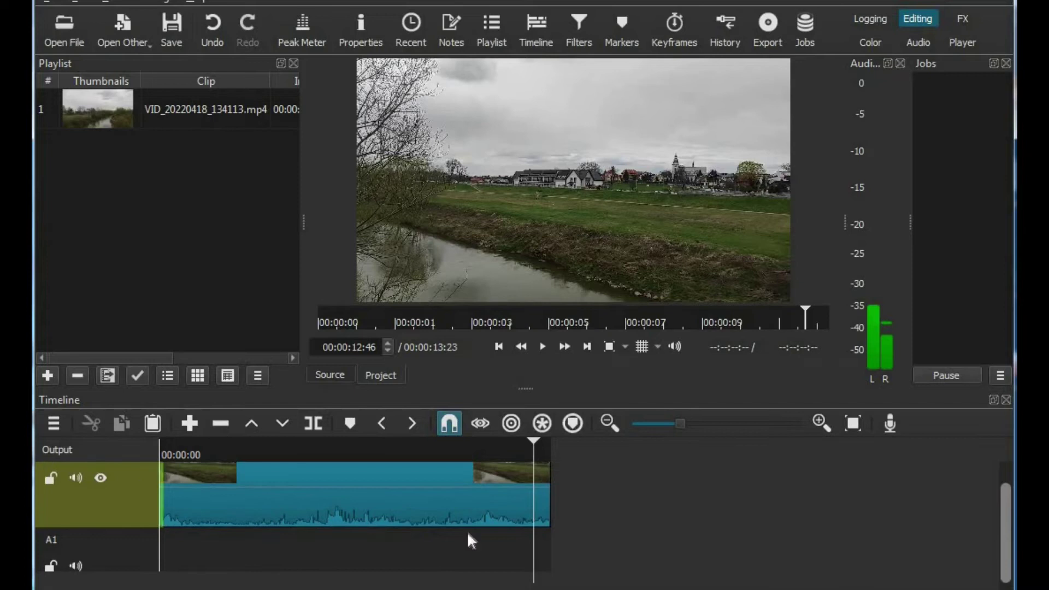
{"action": "scroll", "coordinate": [769, 494], "scroll_direction": "up", "scroll_amount": 1}
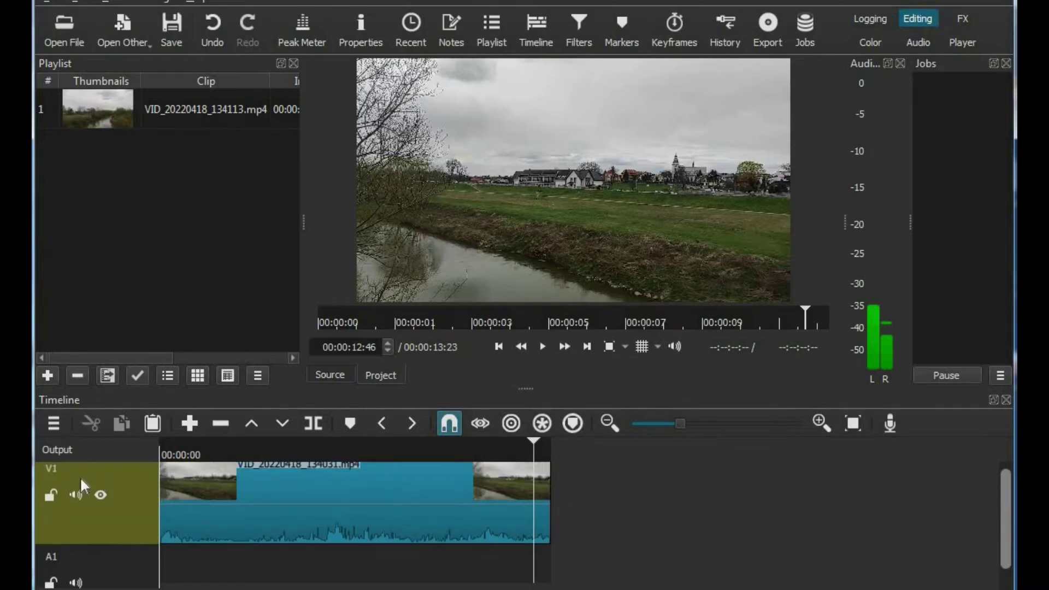
- Return the playhead to the start of the timeline and switch to the YouTube Studio audio library in the browser
{"action": "left_click_drag", "start_coordinate": [59, 467], "coordinate": [221, 567]}
{"action": "left_click_drag", "start_coordinate": [536, 442], "coordinate": [210, 445]}
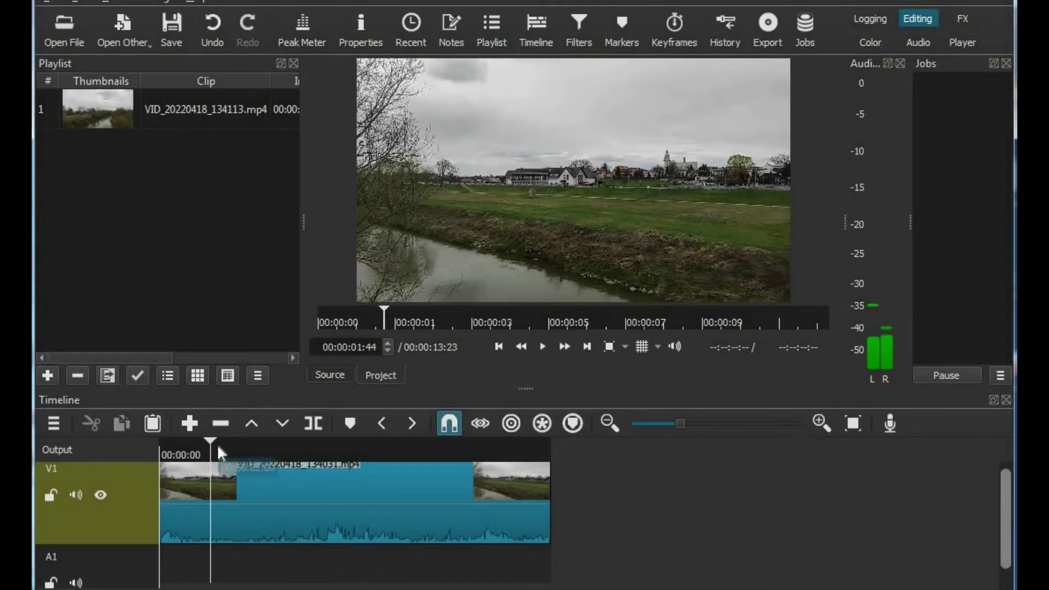
{"action": "left_click_drag", "start_coordinate": [209, 439], "coordinate": [155, 448]}
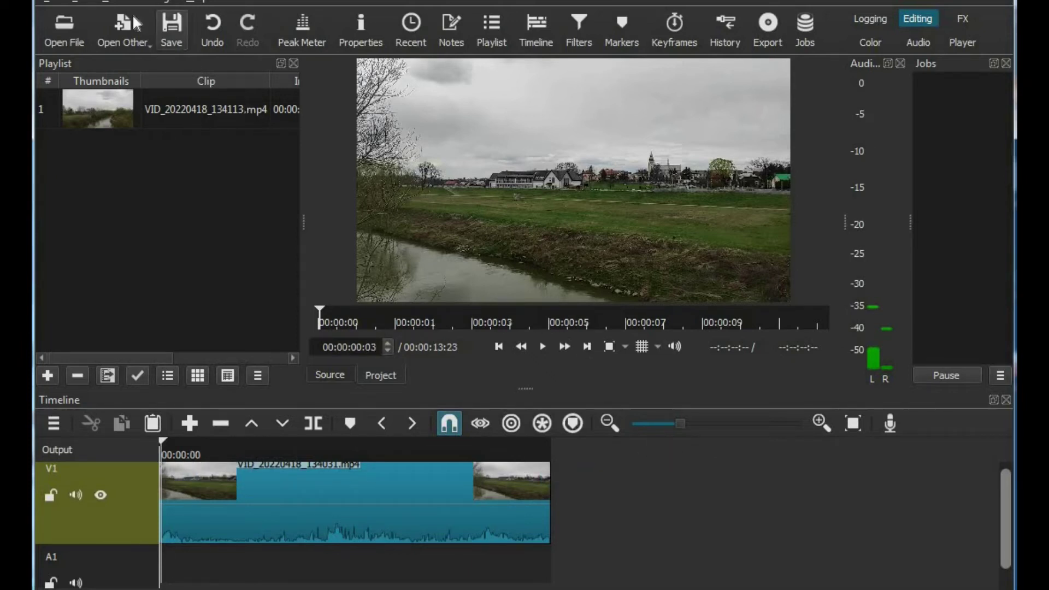
{"action": "key", "text": "alt+Tab"}
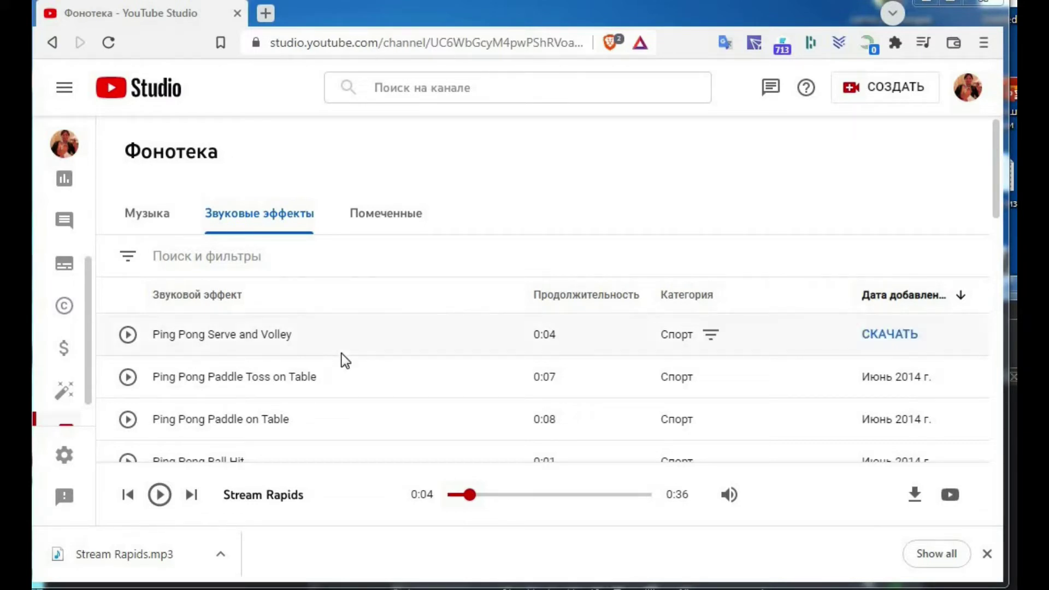
- Find the Stream Rapids sound effect in the audio library list and preview it briefly
{"action": "left_click_drag", "start_coordinate": [998, 206], "coordinate": [998, 212]}
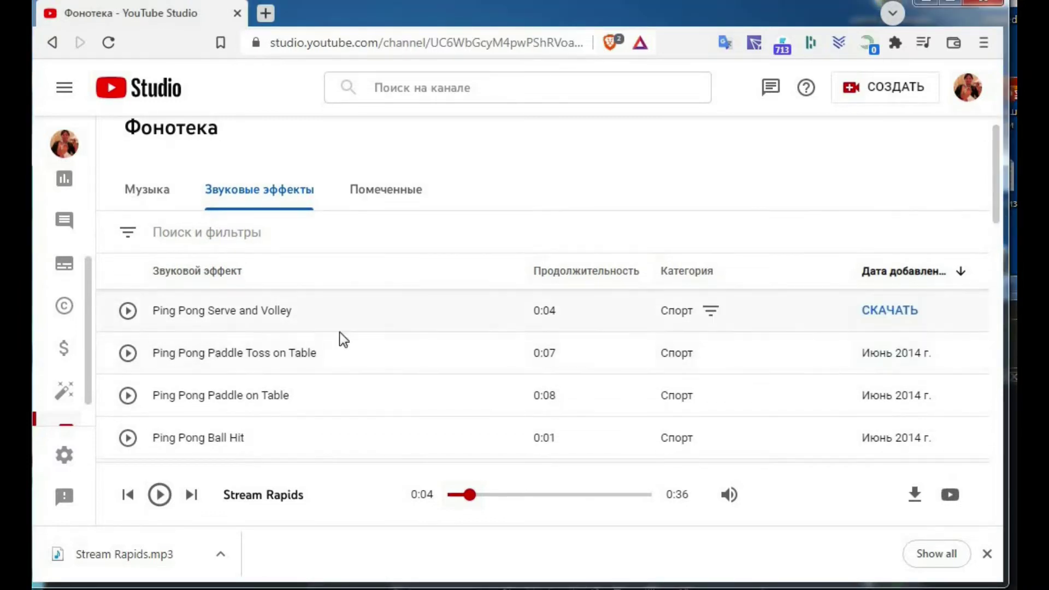
{"action": "scroll", "coordinate": [727, 369], "scroll_direction": "down", "scroll_amount": 1}
{"action": "scroll", "coordinate": [730, 371], "scroll_direction": "down", "scroll_amount": 5}
{"action": "scroll", "coordinate": [733, 375], "scroll_direction": "down", "scroll_amount": 3}
{"action": "scroll", "coordinate": [735, 372], "scroll_direction": "down", "scroll_amount": 3}
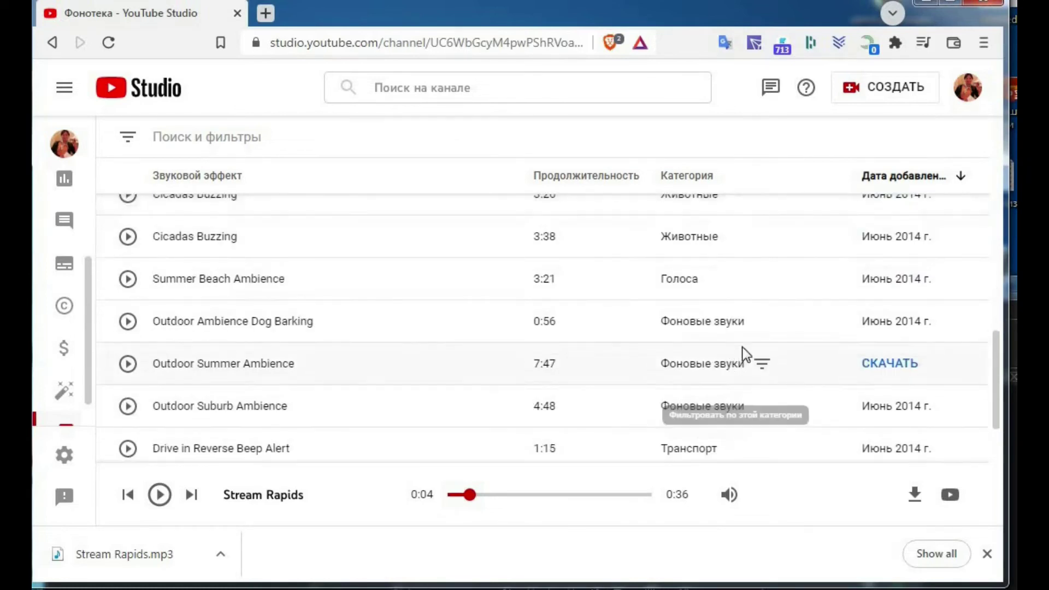
{"action": "scroll", "coordinate": [694, 326], "scroll_direction": "down", "scroll_amount": 3}
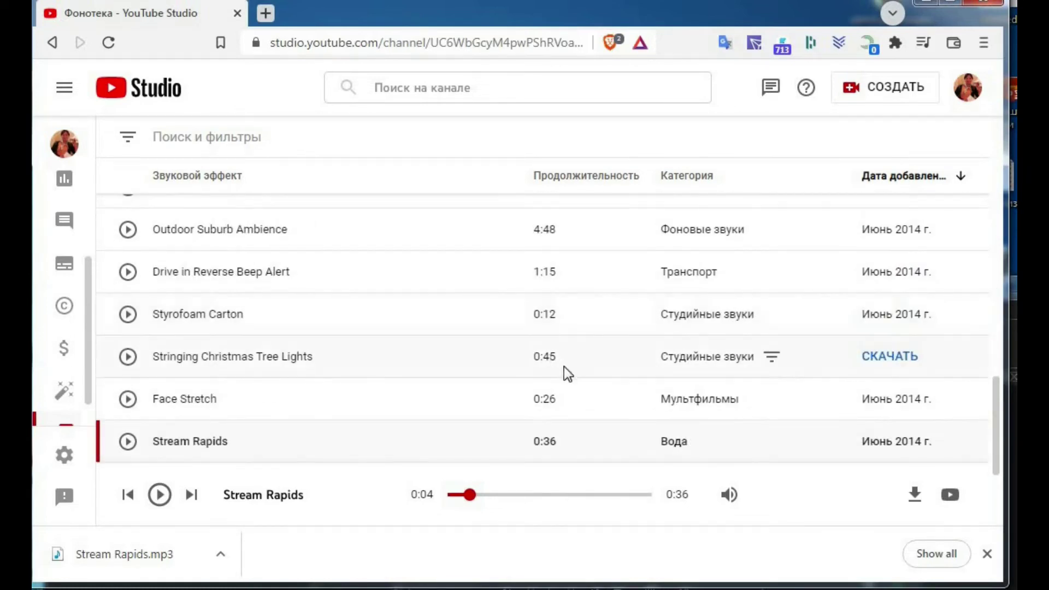
{"action": "scroll", "coordinate": [658, 391], "scroll_direction": "down", "scroll_amount": 2}
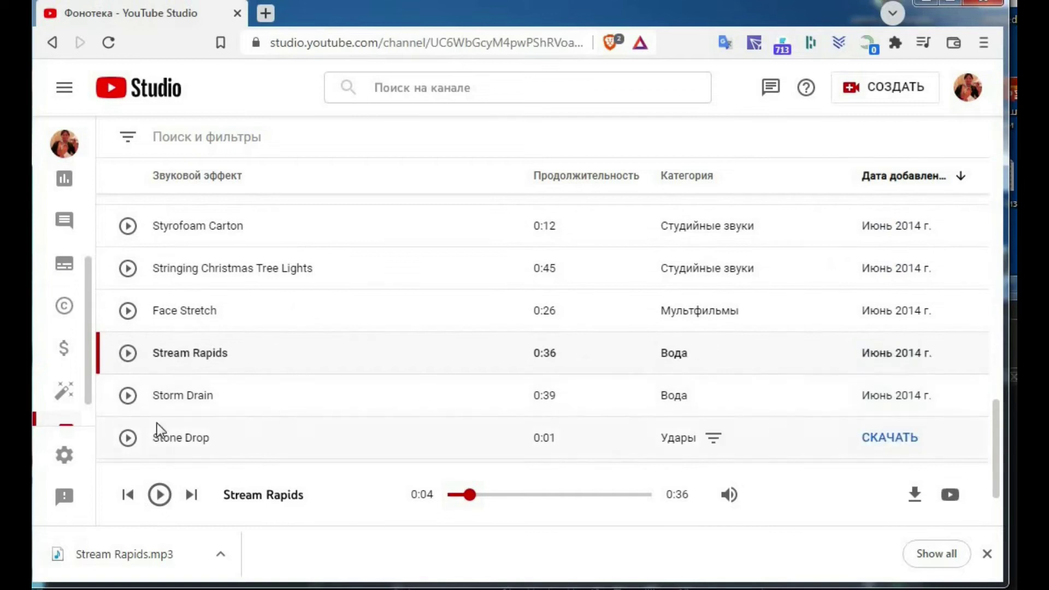
{"action": "left_click", "coordinate": [131, 358]}
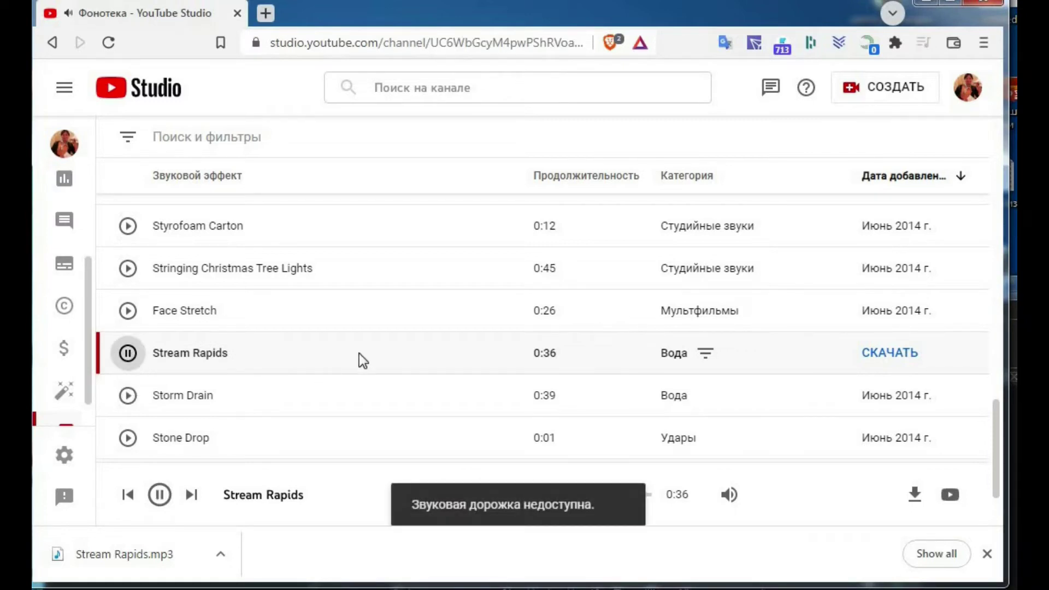
{"action": "left_click", "coordinate": [128, 353]}
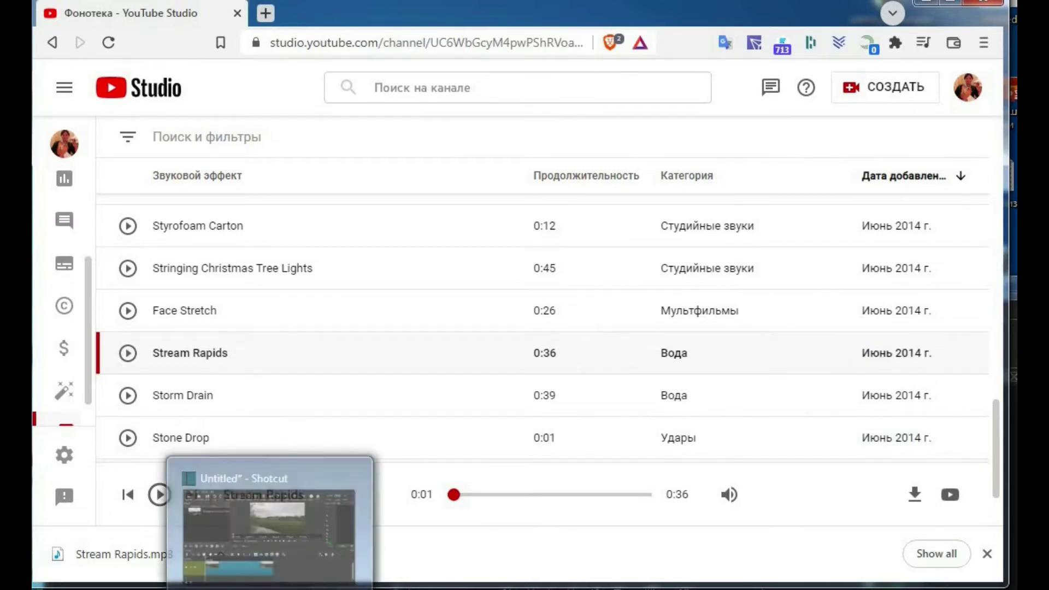
- Switch to Shotcut, open Stream Rapids.mp3 from New folder (2), and place it at the start of audio track A1
{"action": "left_click", "coordinate": [241, 511]}
{"action": "left_click_drag", "start_coordinate": [493, 296], "coordinate": [498, 287]}
{"action": "left_click_drag", "start_coordinate": [510, 185], "coordinate": [483, 16]}
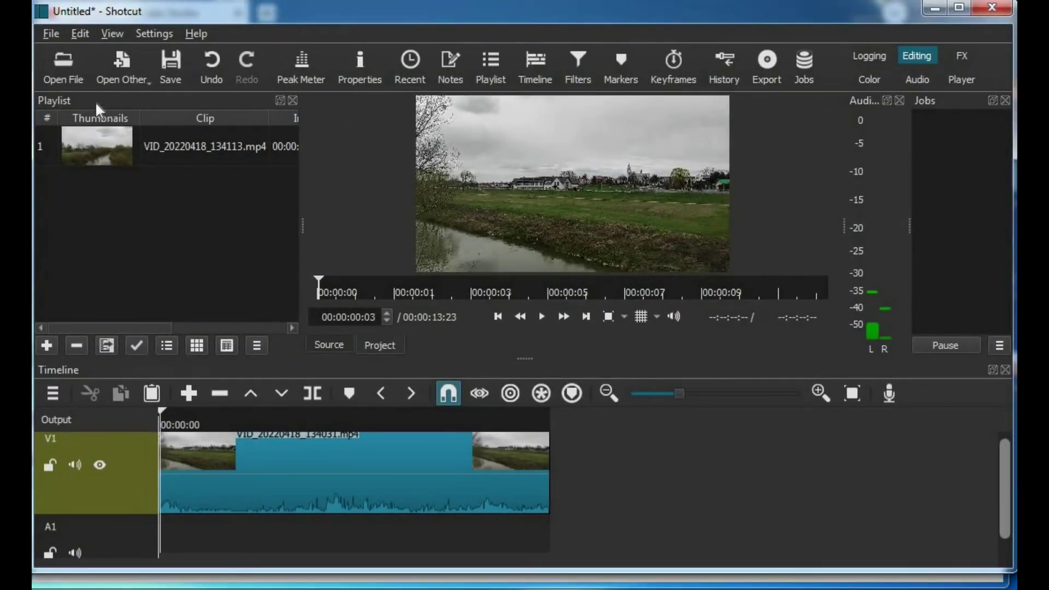
{"action": "left_click", "coordinate": [68, 75]}
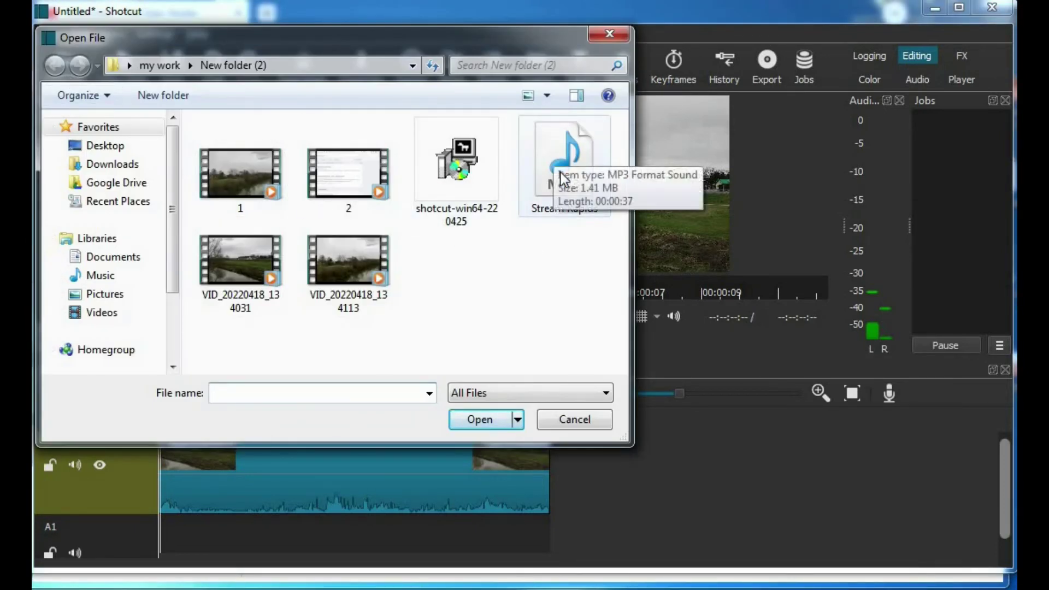
{"action": "left_click", "coordinate": [572, 162]}
{"action": "left_click", "coordinate": [480, 420]}
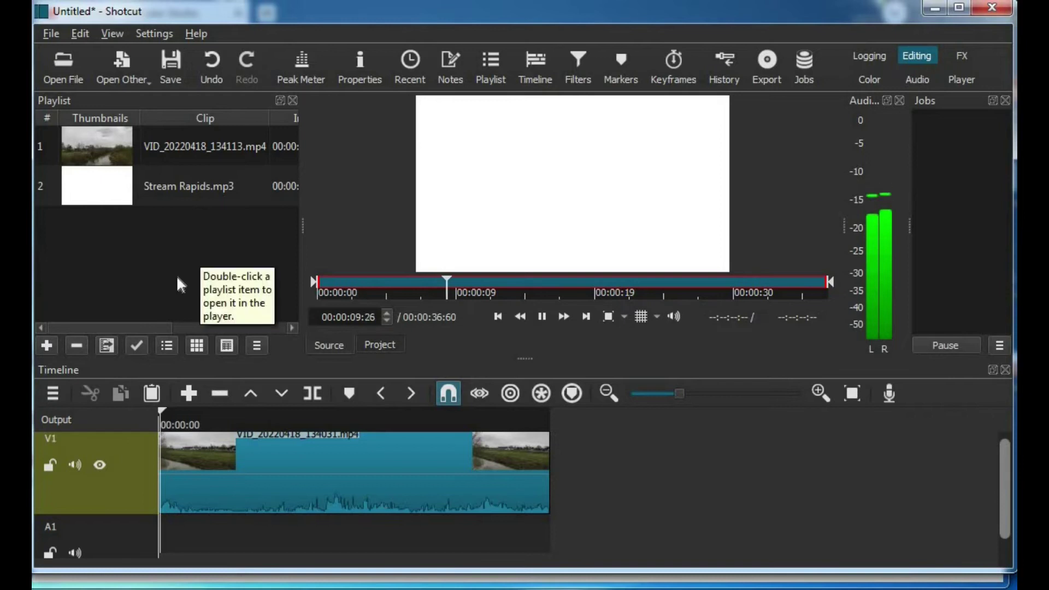
{"action": "left_click_drag", "start_coordinate": [90, 188], "coordinate": [542, 538]}
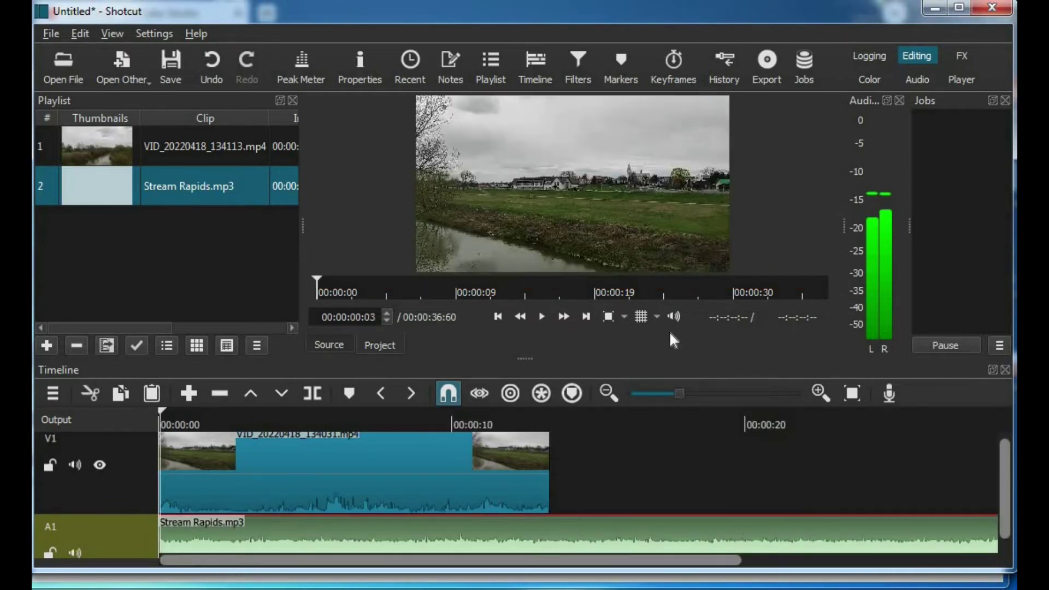
- Play the timeline to hear the river clip together with the added Stream Rapids sound
{"action": "left_click", "coordinate": [544, 319]}
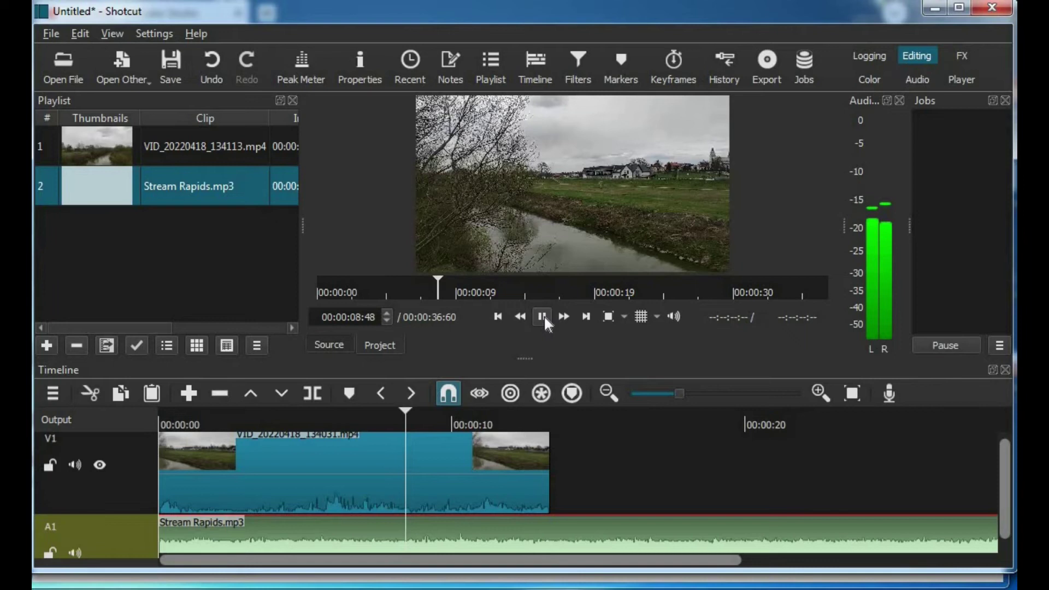
{"action": "key", "text": "space"}
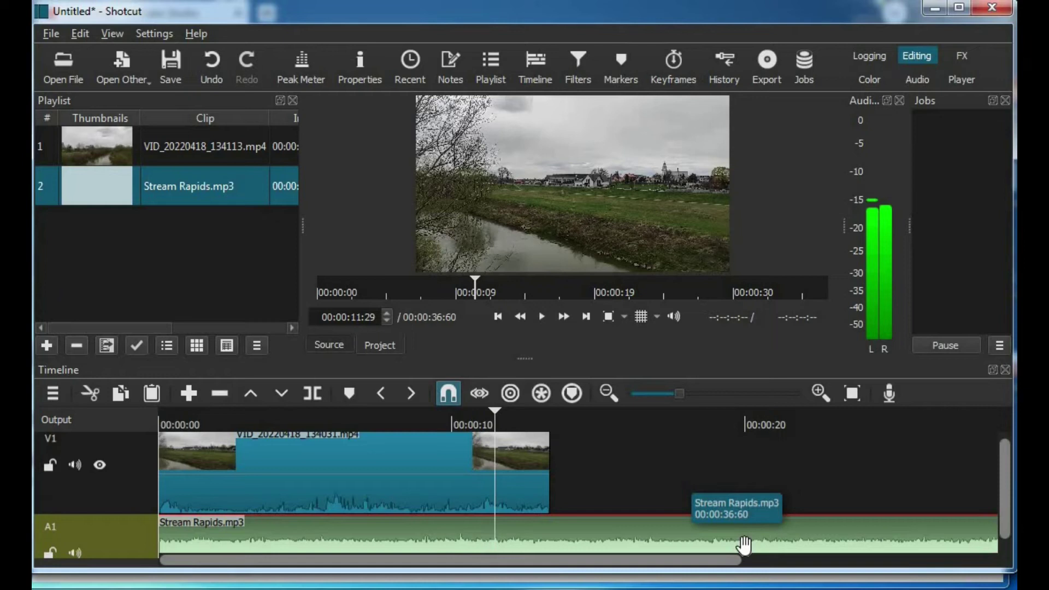
{"action": "left_click", "coordinate": [540, 318]}
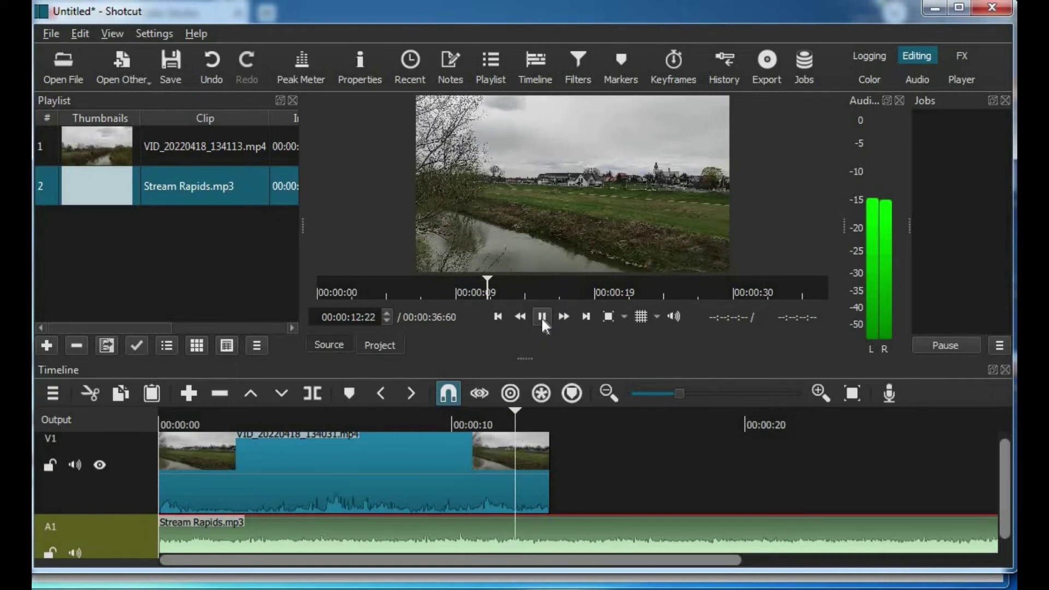
{"action": "left_click", "coordinate": [541, 316]}
- Split the Stream Rapids audio at 00:00:13:13, near the video clip's end, and remove the excess part after the split
{"action": "left_click_drag", "start_coordinate": [562, 410], "coordinate": [547, 419]}
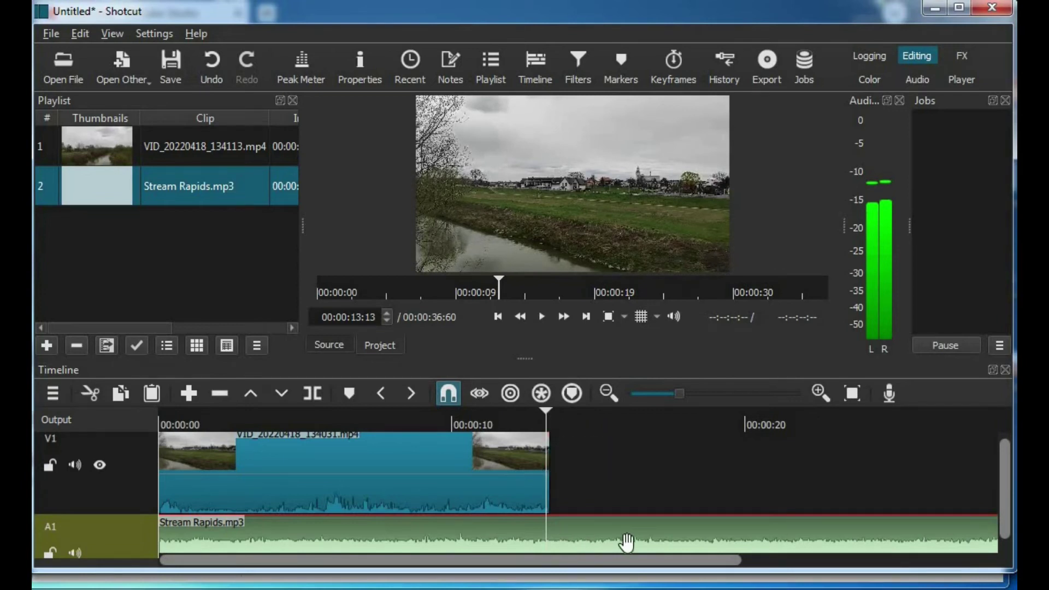
{"action": "left_click", "coordinate": [316, 393]}
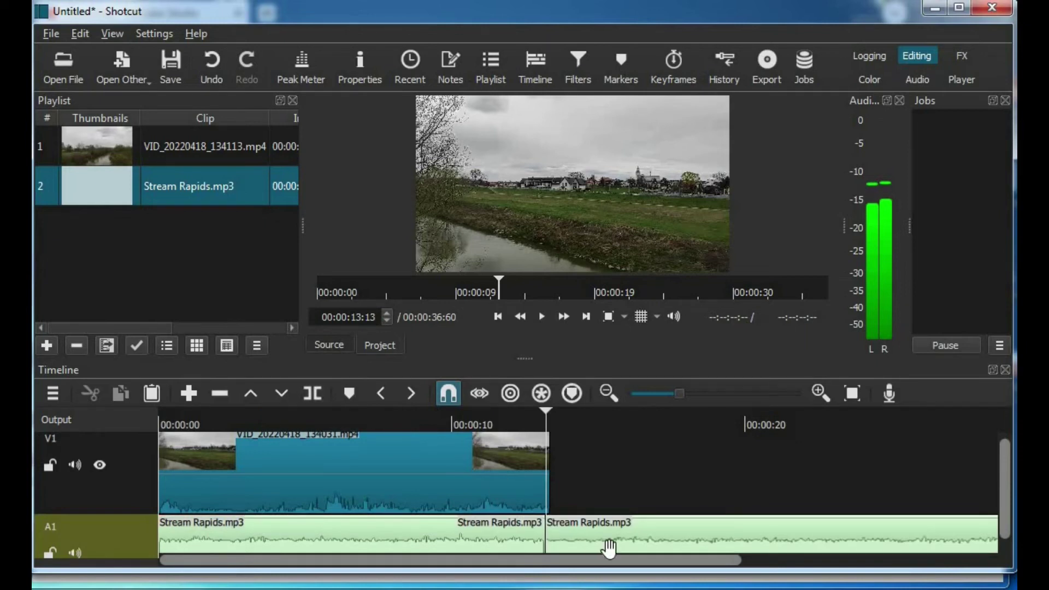
{"action": "right_click", "coordinate": [784, 532]}
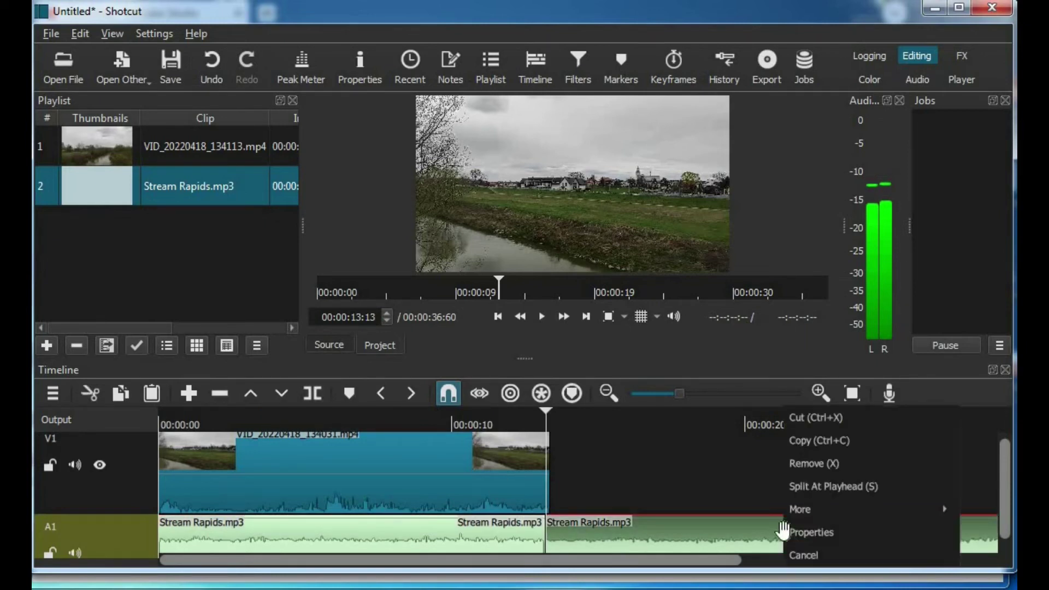
{"action": "left_click", "coordinate": [834, 462]}
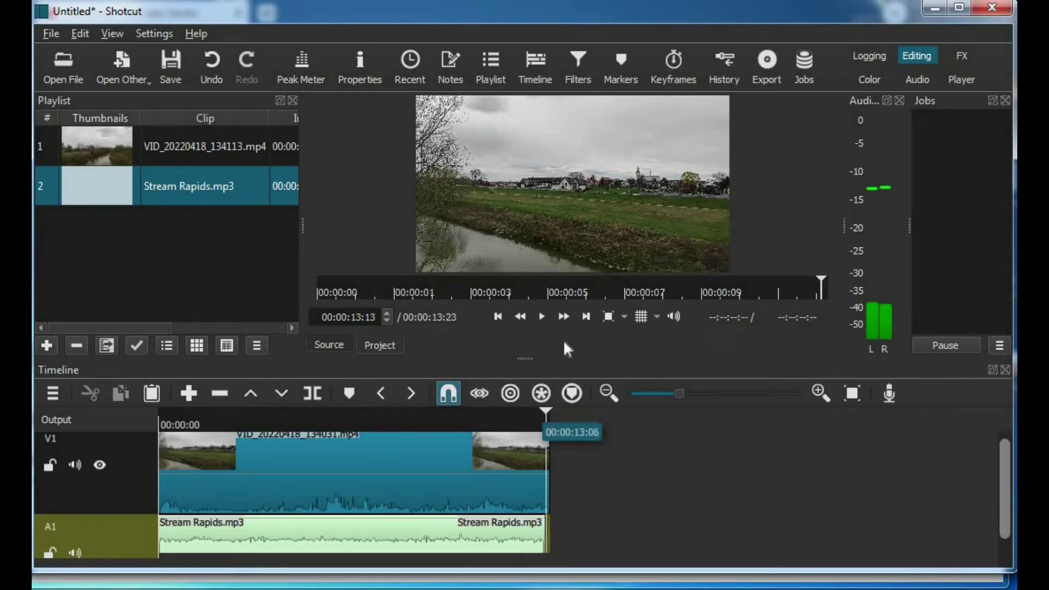
- Play the timeline from the beginning to check the trimmed sound, and play through the transition between the two river clips
{"action": "left_click", "coordinate": [498, 316]}
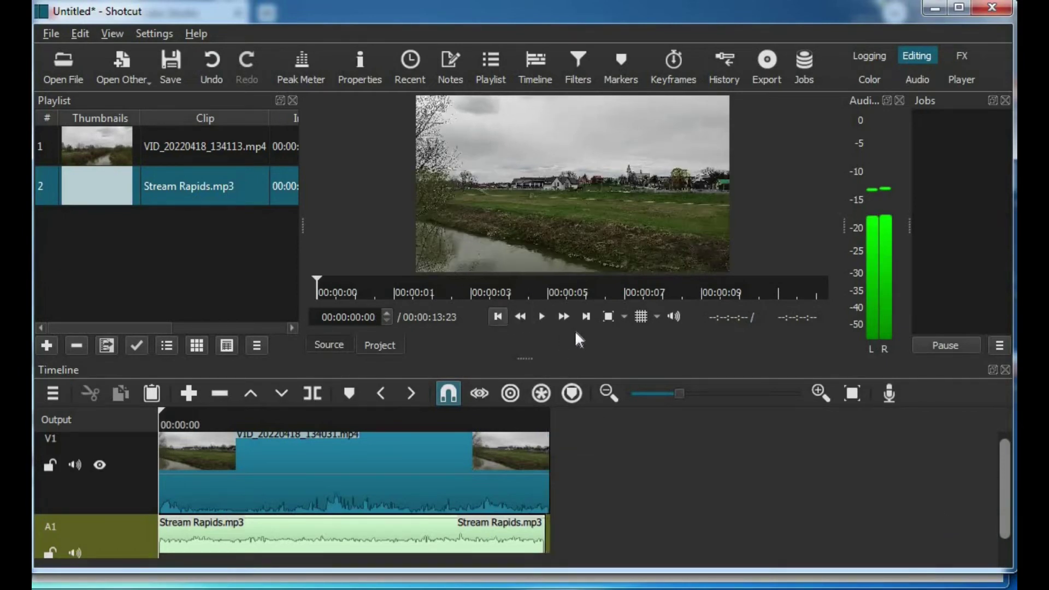
{"action": "left_click", "coordinate": [542, 322]}
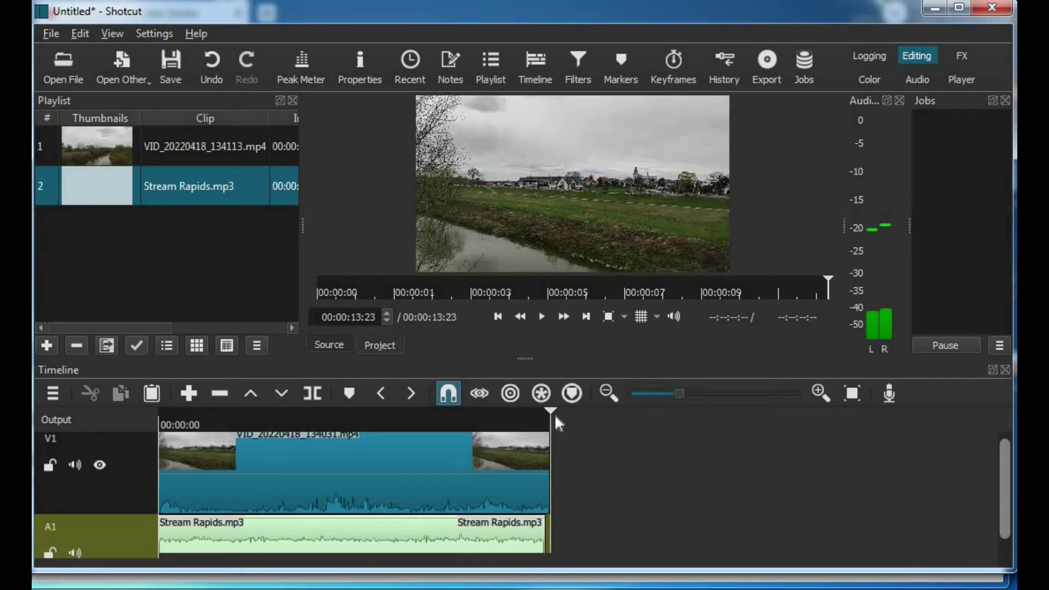
{"action": "left_click", "coordinate": [524, 420]}
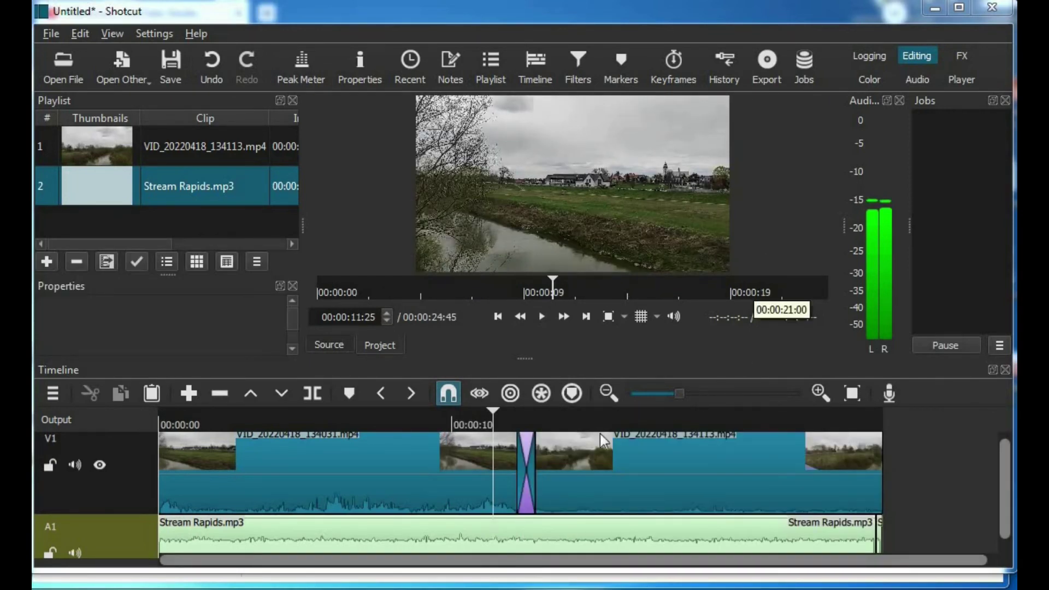
{"action": "left_click", "coordinate": [544, 320]}
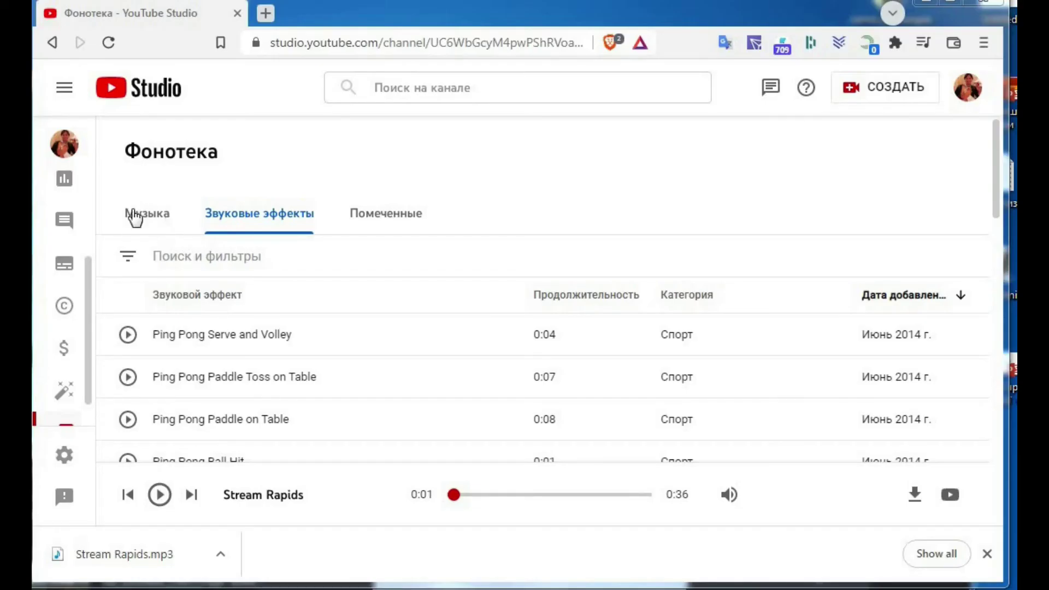
- Preview the track As You Fade Away in the library's music section, and return to the sound effects list
{"action": "left_click", "coordinate": [147, 219]}
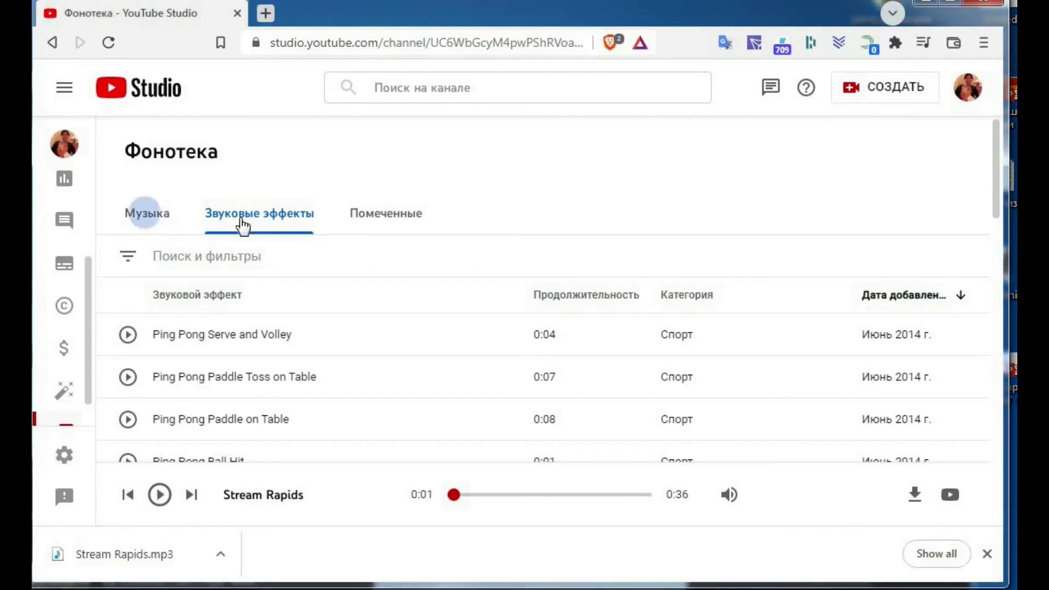
{"action": "left_click", "coordinate": [126, 337]}
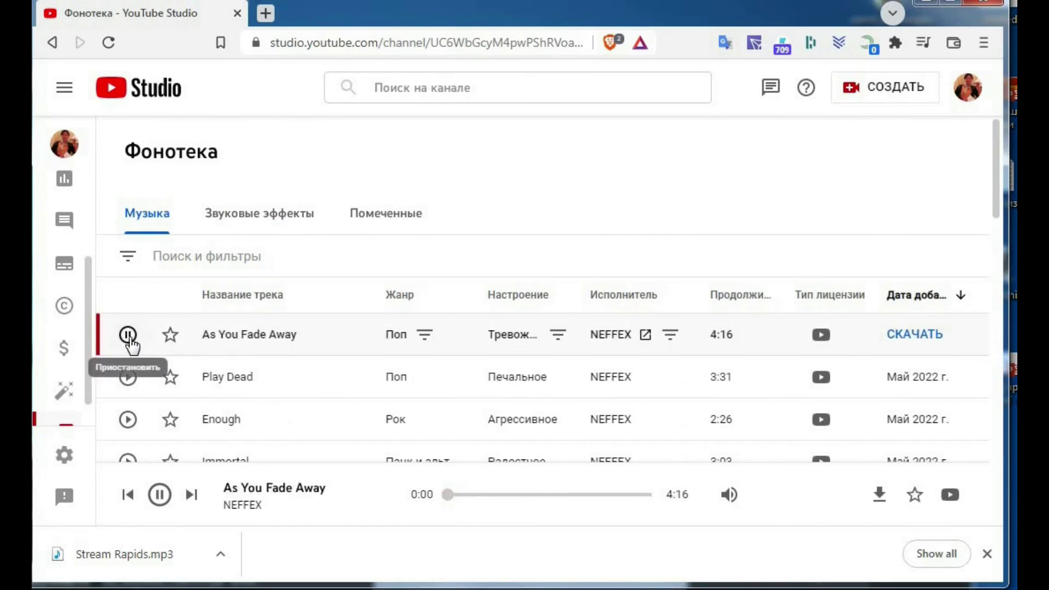
{"action": "key", "text": "space"}
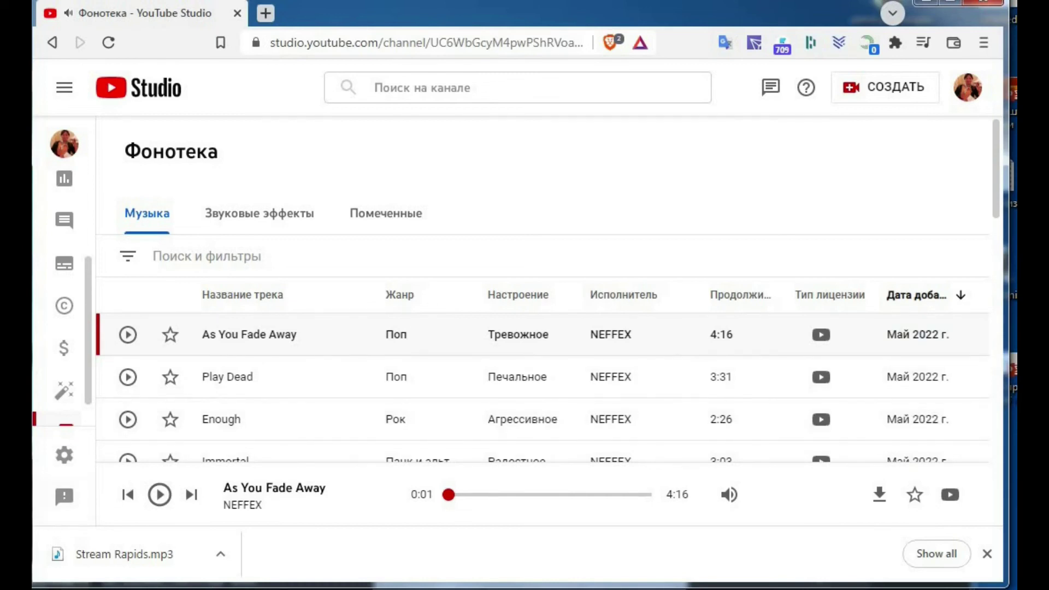
{"action": "left_click", "coordinate": [285, 218]}
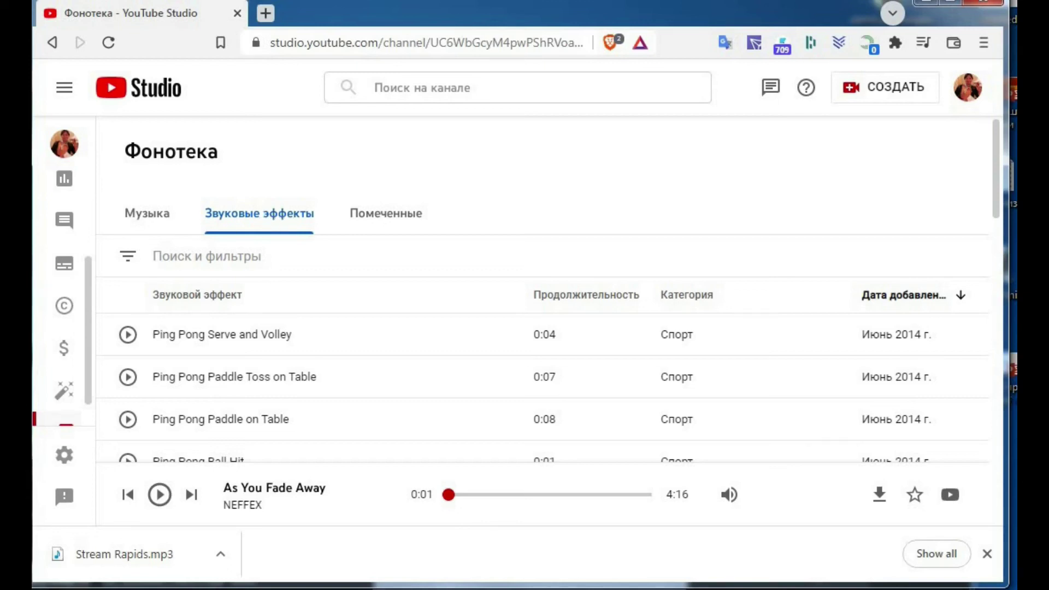
- Switch back to Shotcut and move its window up so the whole editor is in view
{"action": "key", "text": "alt+Tab"}
{"action": "key", "text": "alt+space"}
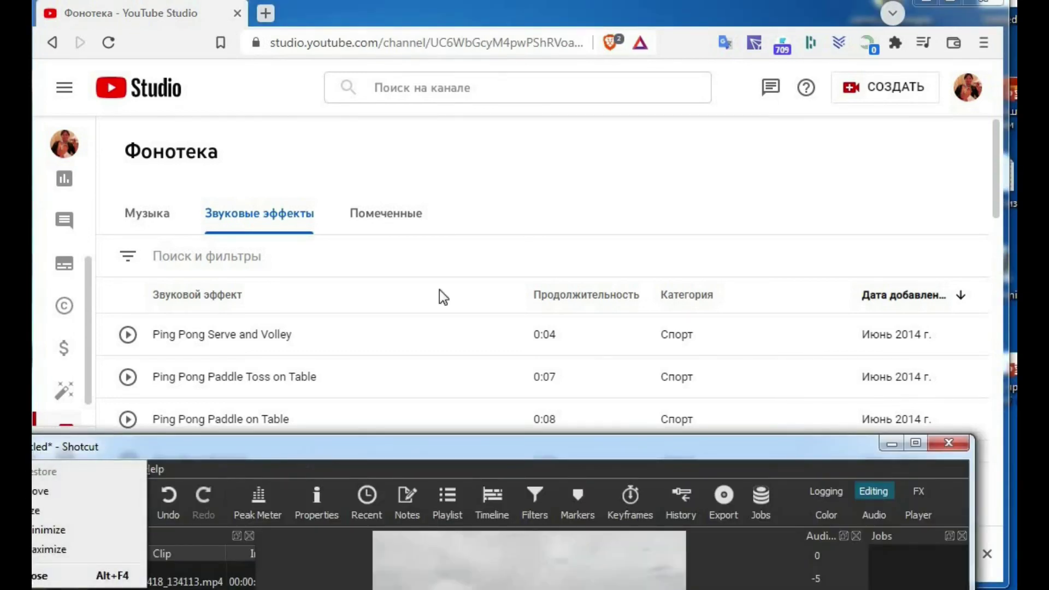
{"action": "key", "text": "m"}
{"action": "left_click", "coordinate": [369, 9]}
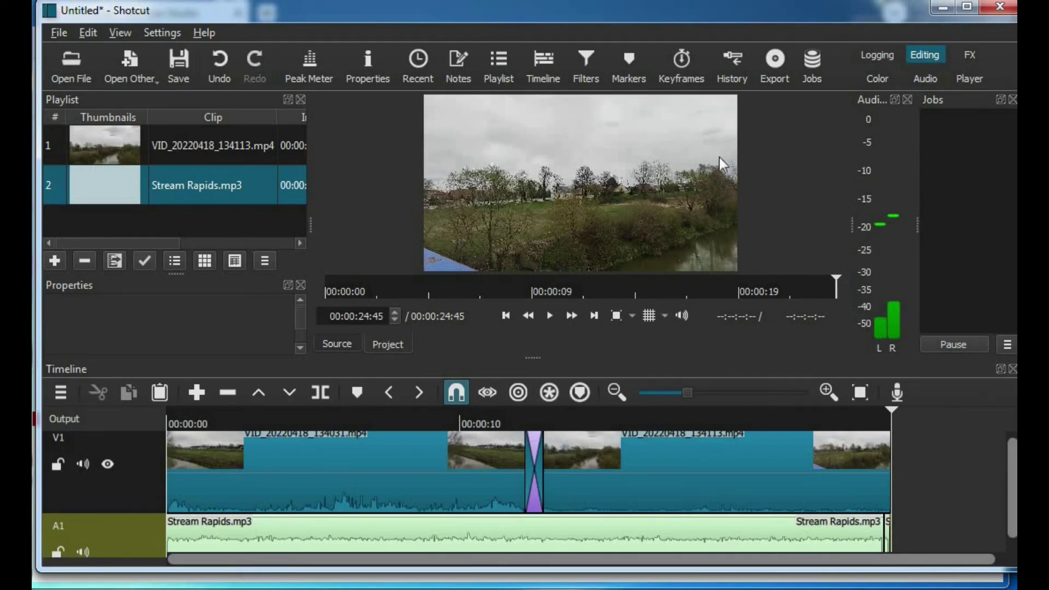
- Start exporting the timeline to a file using the YouTube preset
{"action": "left_click", "coordinate": [773, 68]}
{"action": "left_click_drag", "start_coordinate": [497, 256], "coordinate": [493, 109]}
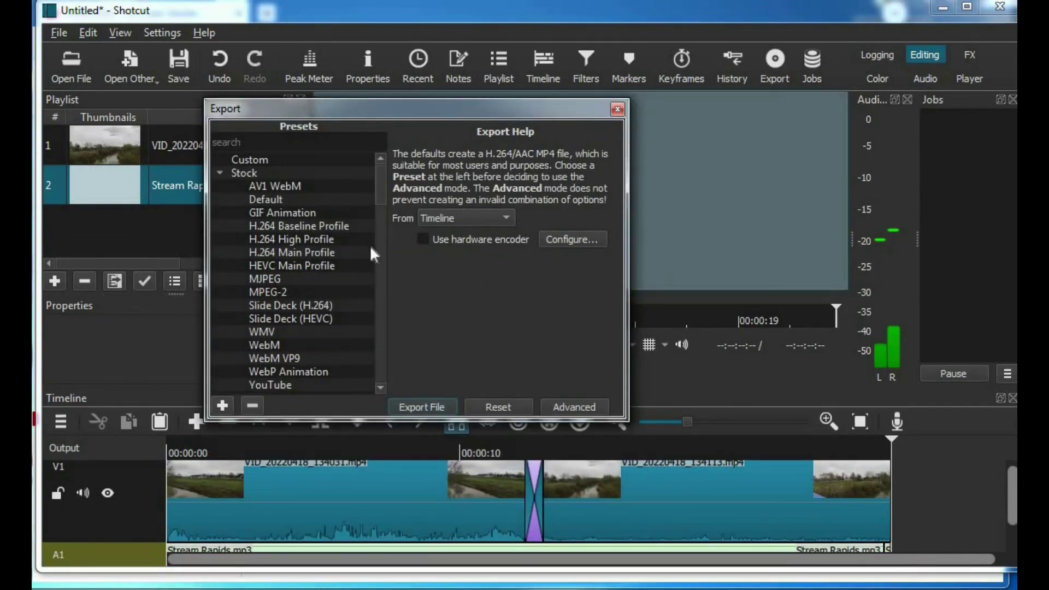
{"action": "left_click_drag", "start_coordinate": [383, 194], "coordinate": [382, 218]}
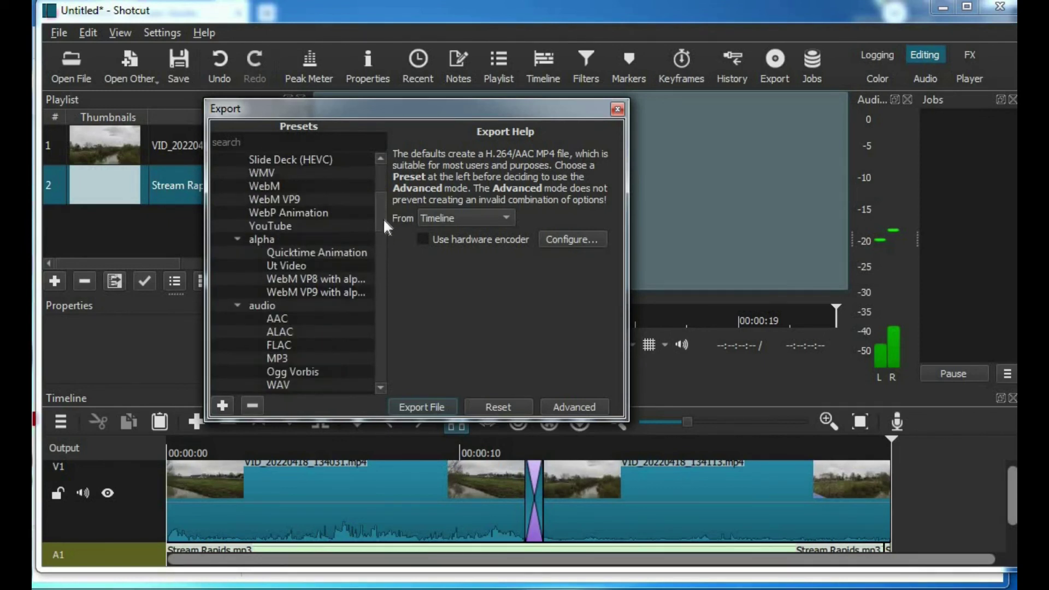
{"action": "left_click", "coordinate": [289, 226]}
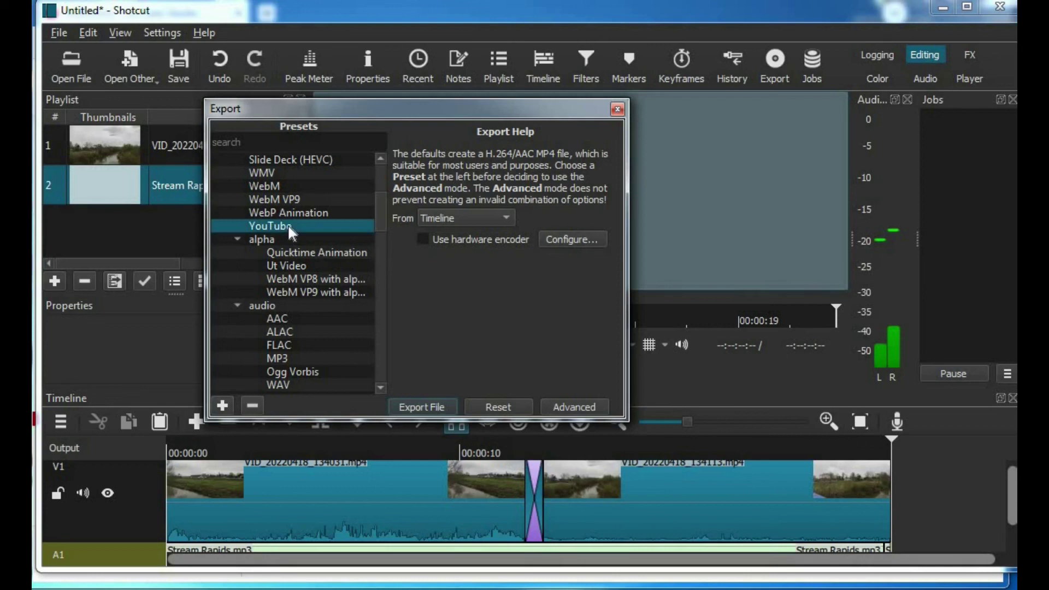
{"action": "left_click", "coordinate": [427, 406]}
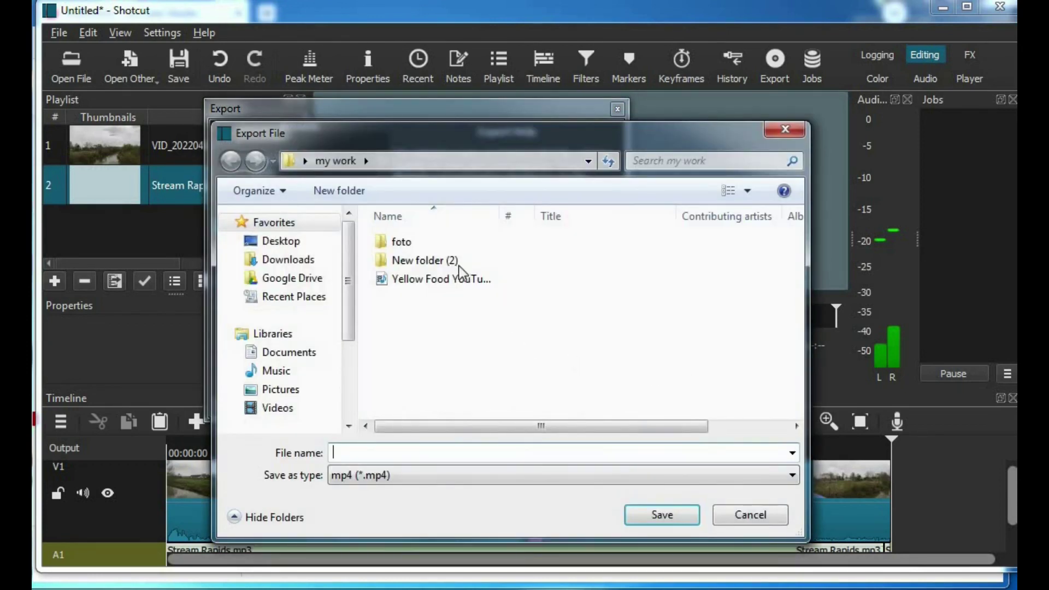
- Save the export as an mp4 named "belen bichleg" in New folder (2)
{"action": "double_click", "coordinate": [458, 263]}
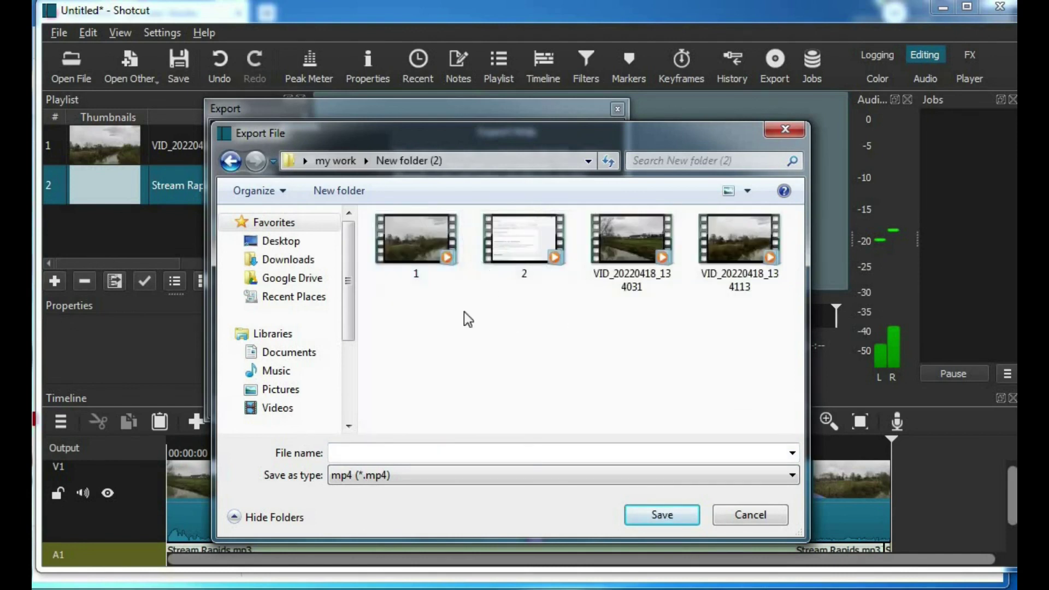
{"action": "left_click", "coordinate": [382, 453]}
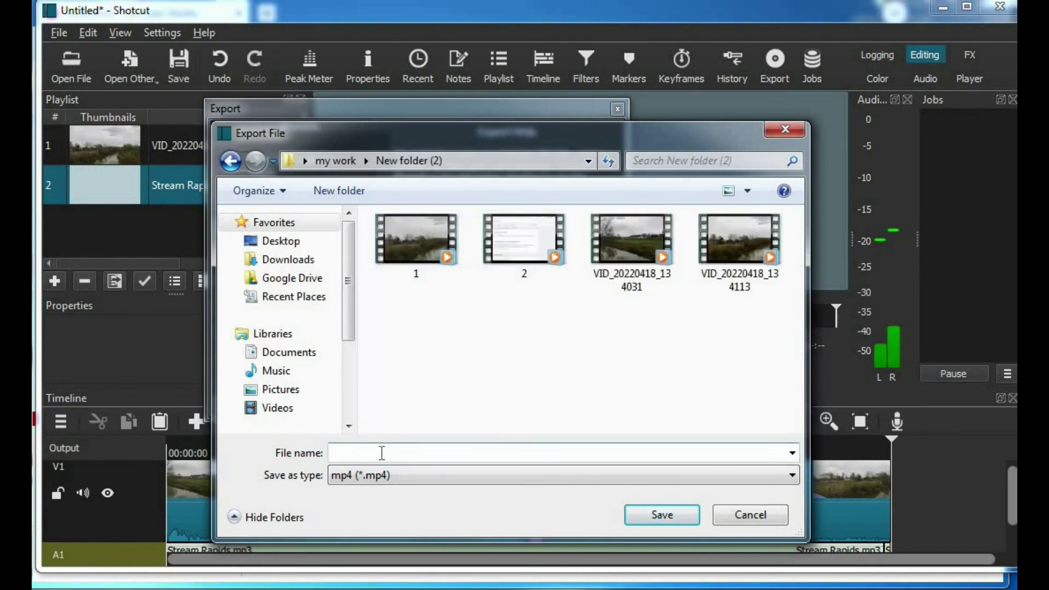
{"action": "type", "text": "belen bichleg"}
{"action": "left_click", "coordinate": [654, 515]}
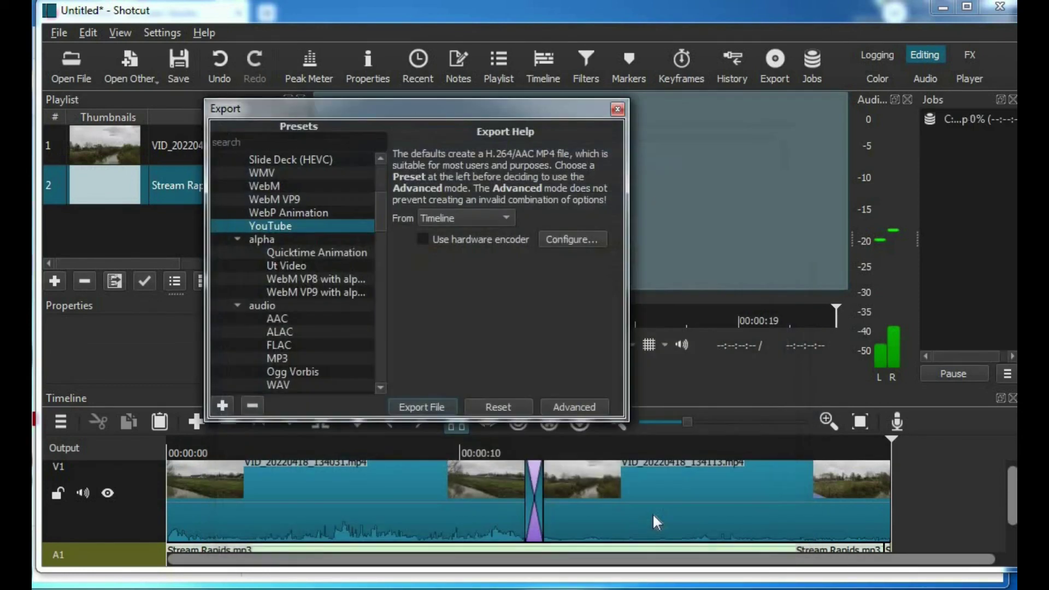